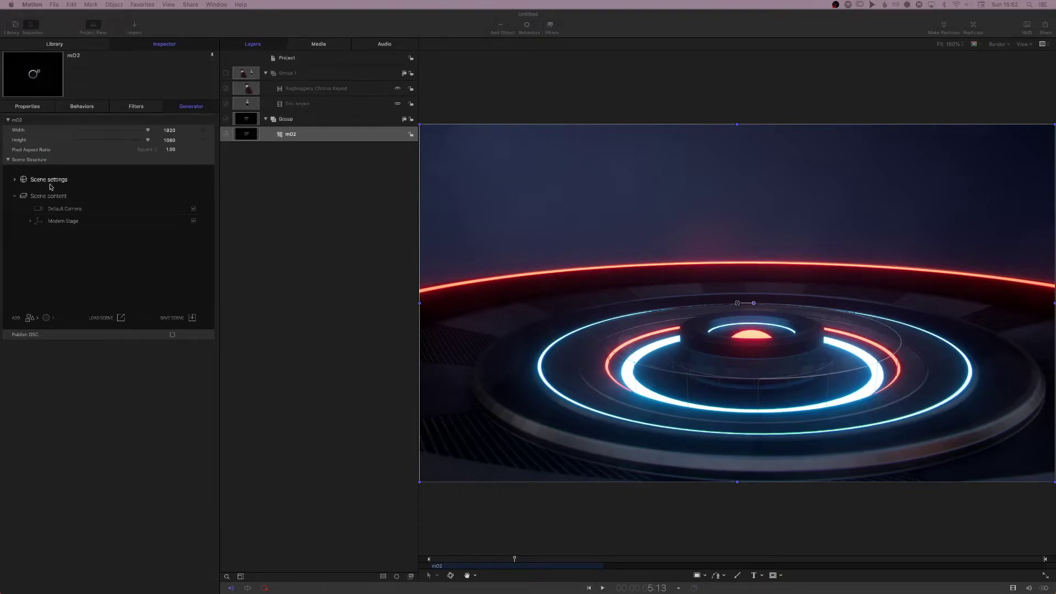
Step: Pull the Default Camera back to Position Z 10.26 and hide the stage group
click(60, 213)
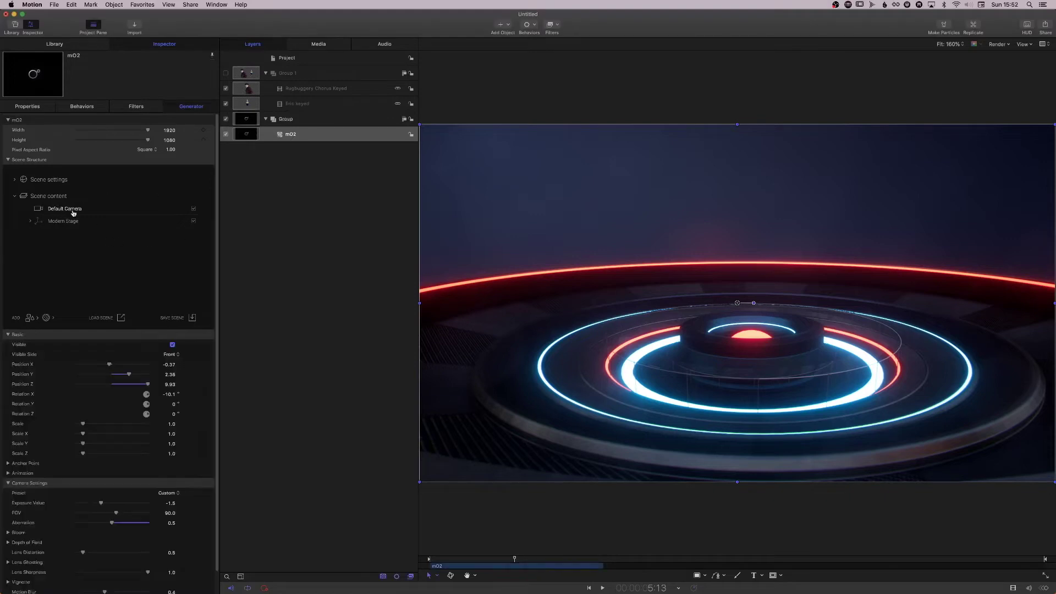
drag(170, 384, 209, 348)
click(225, 119)
Step: Show Group 1 and preview the Rugbuggery Chorus Keyed and Eric keyed clips by toggling their visibility
click(225, 72)
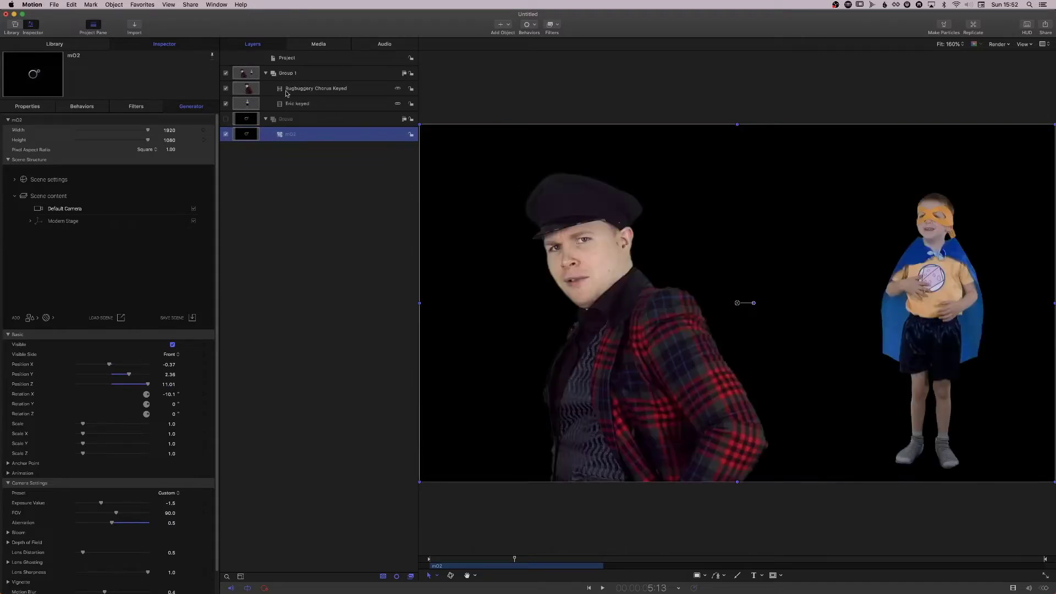
click(225, 89)
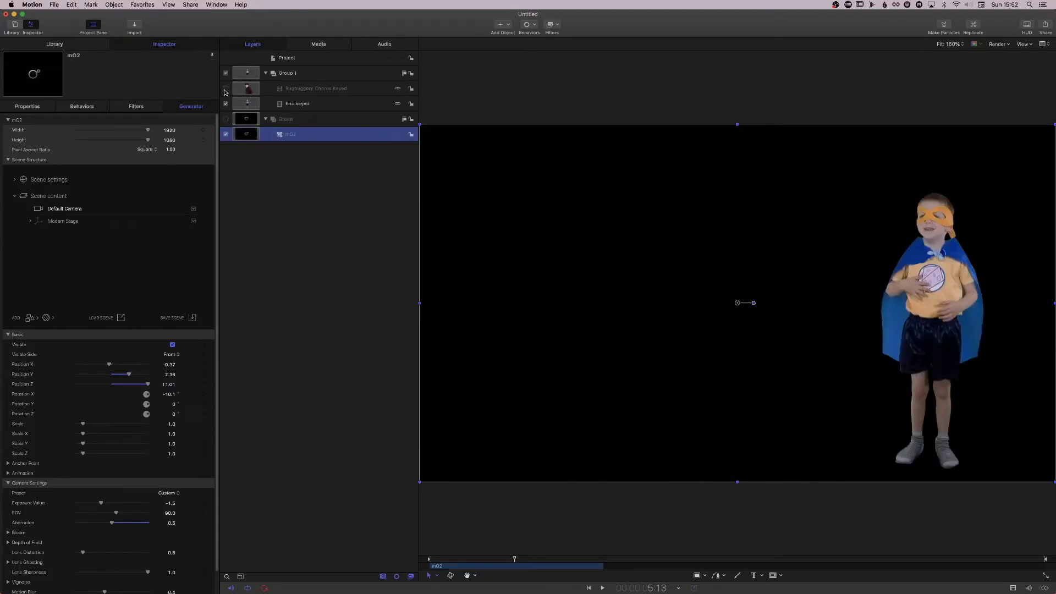
click(225, 88)
click(226, 103)
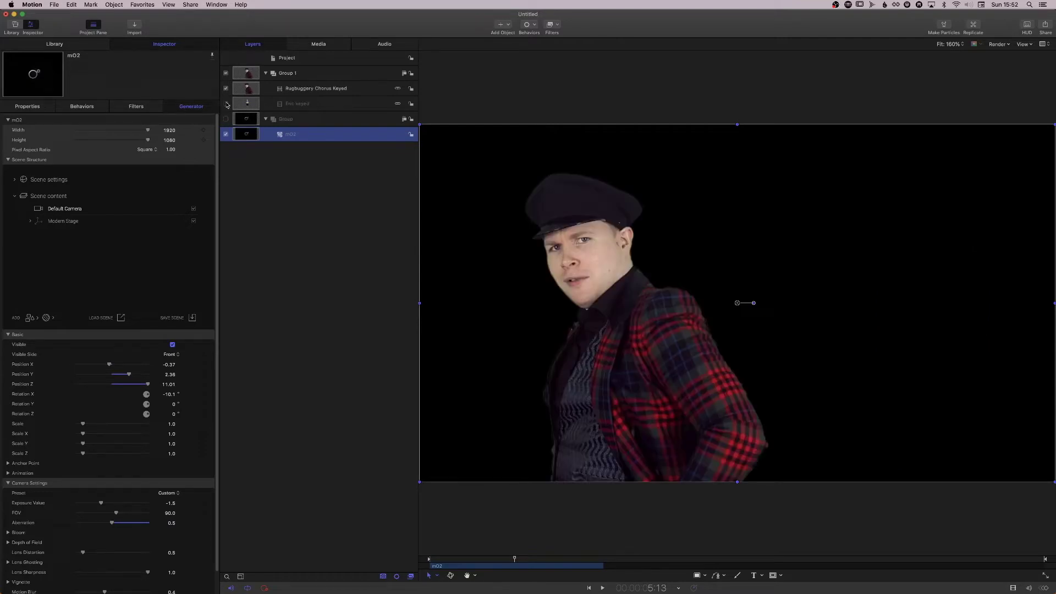
click(226, 104)
click(225, 88)
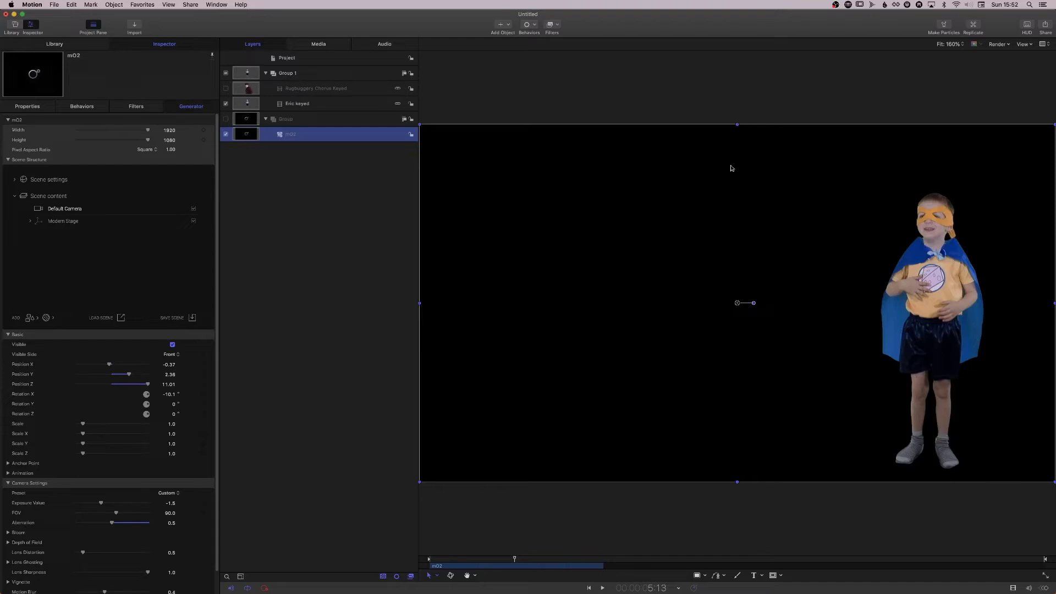
click(226, 89)
click(226, 103)
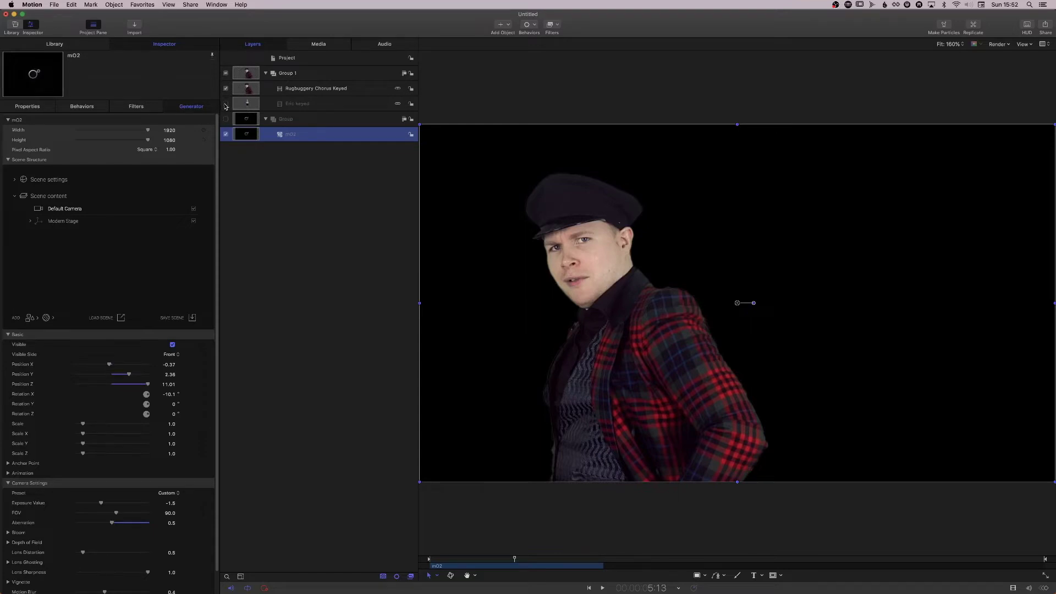
click(226, 103)
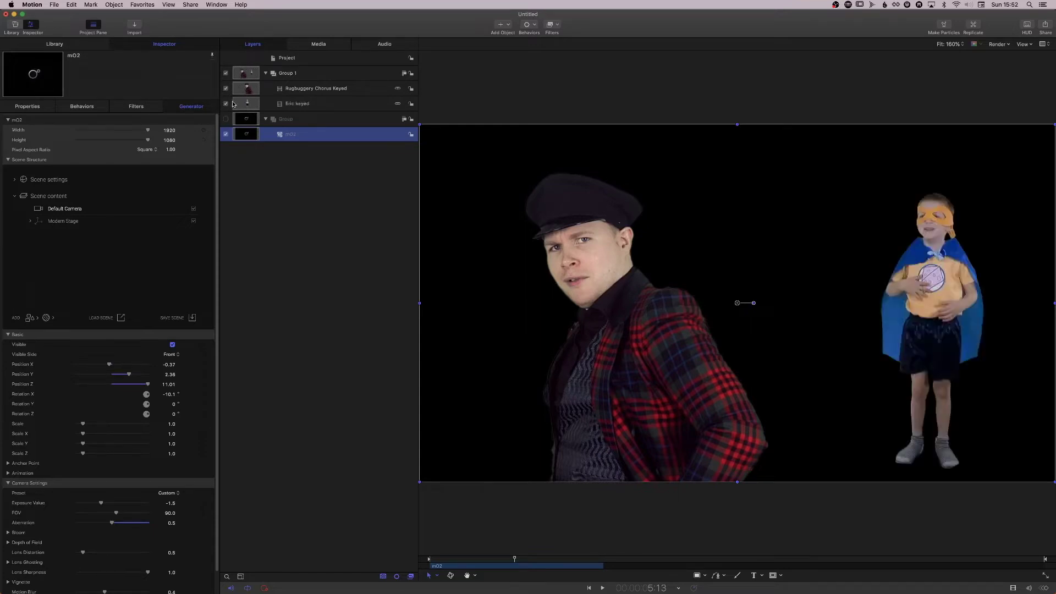
Step: Restore the stage, nudge the camera to Position Z 10.28, and hide Group 1
click(225, 119)
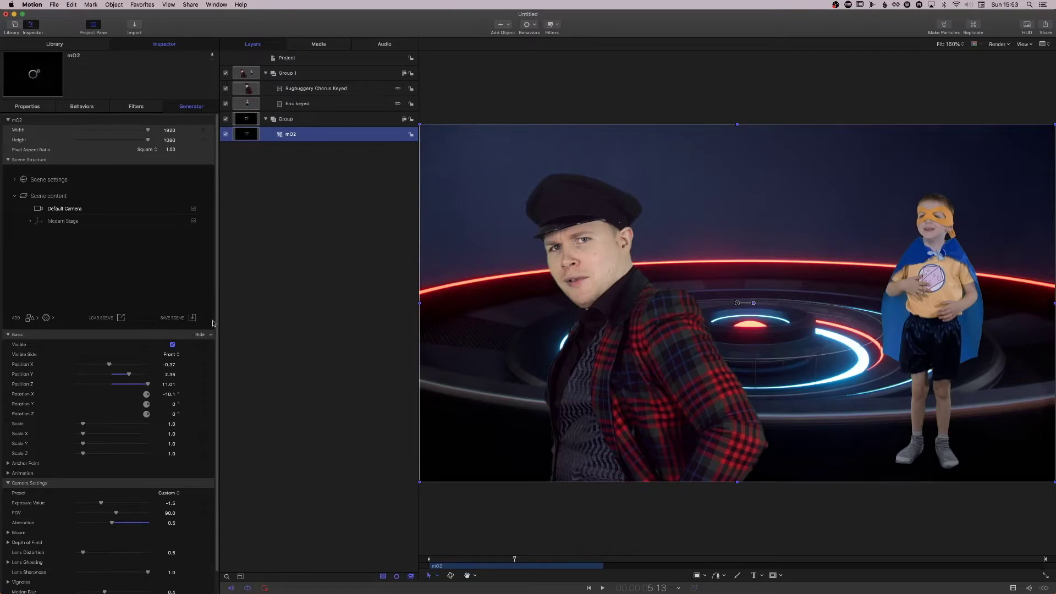
drag(168, 384, 161, 383)
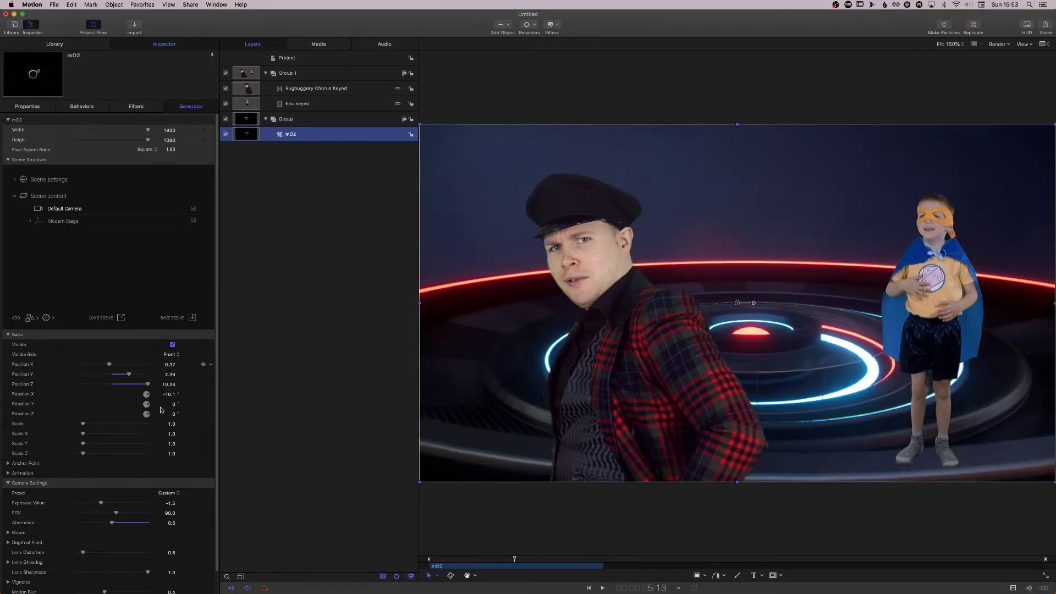
click(225, 73)
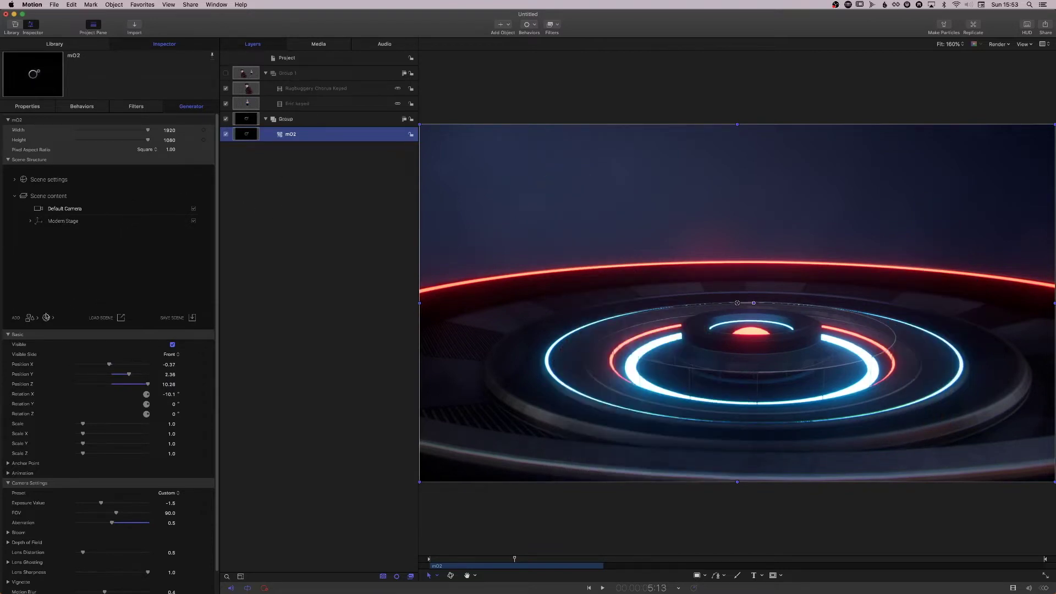
Step: Add a Plane primitive from the Model menu to the stage scene
click(31, 318)
mouse_move(69, 321)
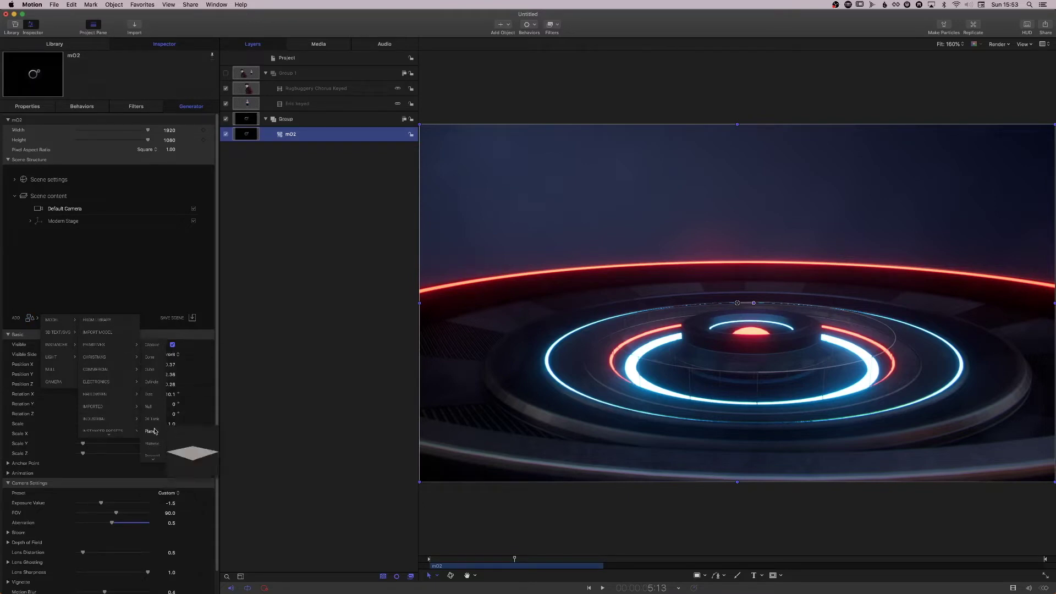
click(155, 432)
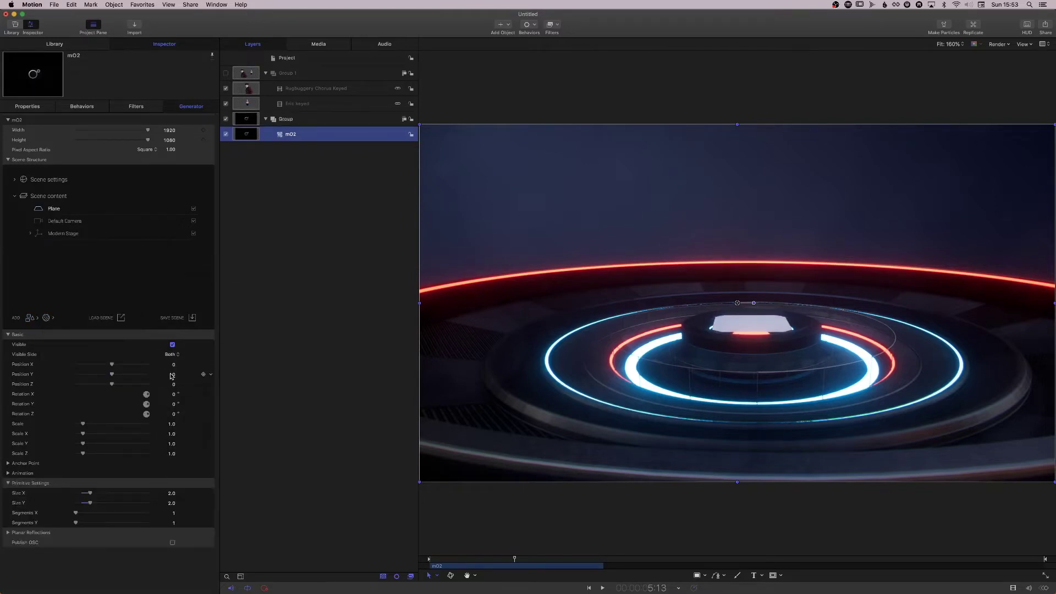
Step: Raise the plane to Position Y 1.55 and set its Rotation X to 90°
drag(173, 376, 188, 320)
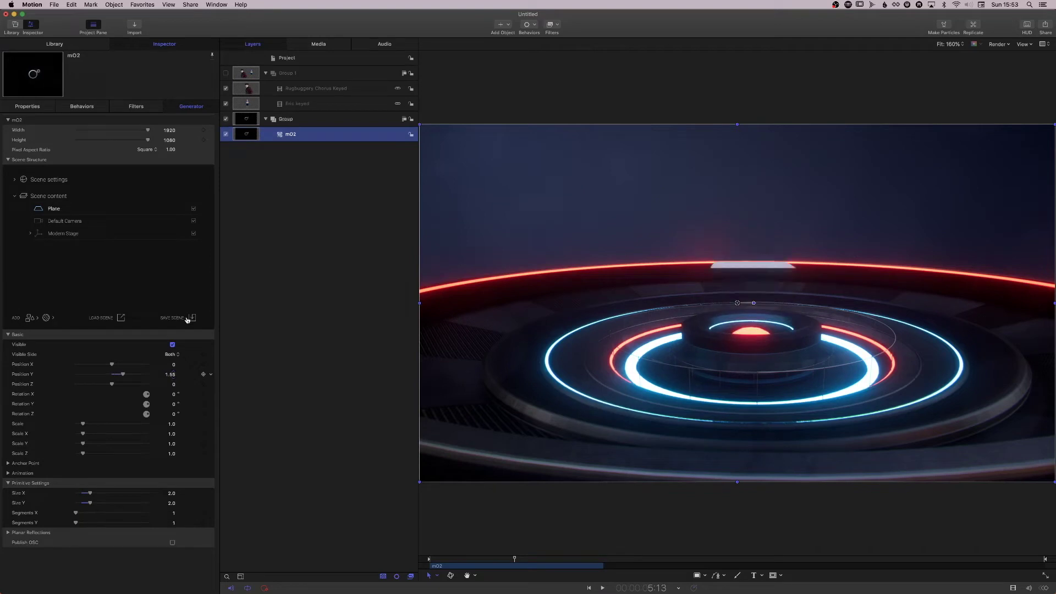
click(174, 395)
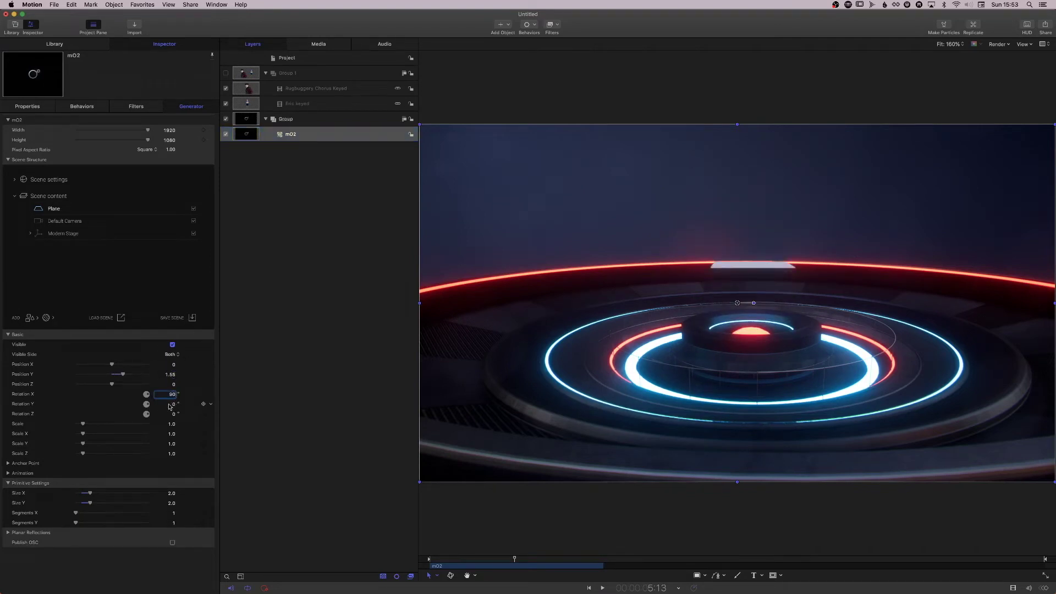
text(90)
key(Return)
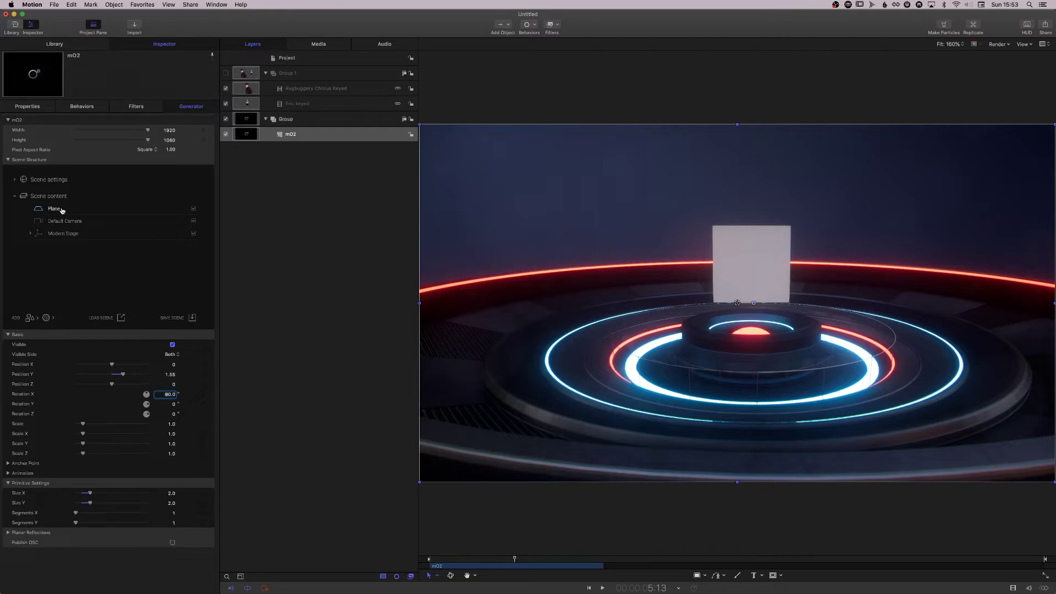
Step: Give the plane a New Material with a Drop Zone texture filled by the Eric keyed clip
click(47, 318)
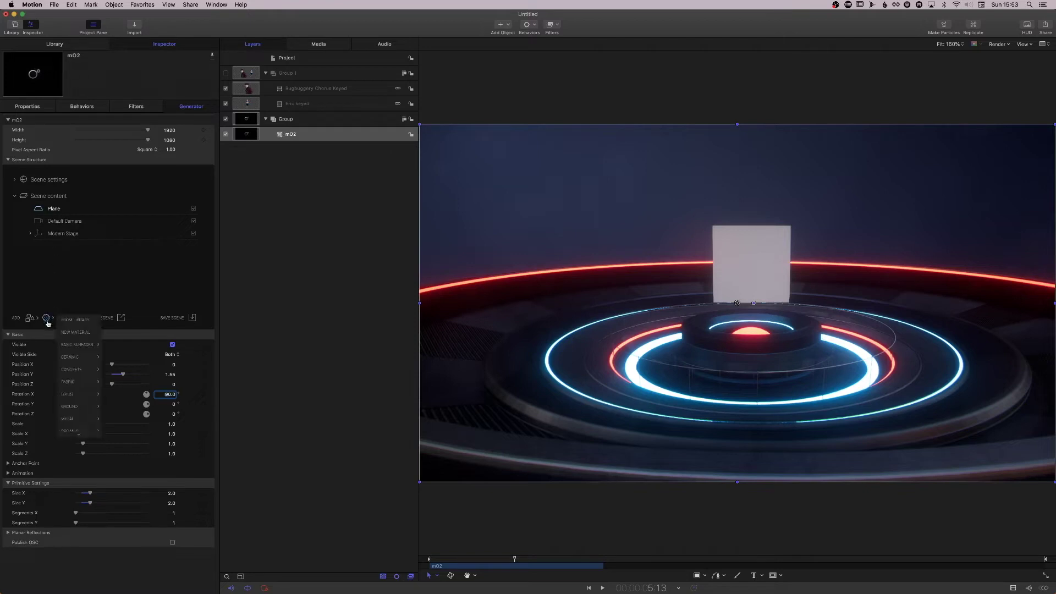
click(76, 333)
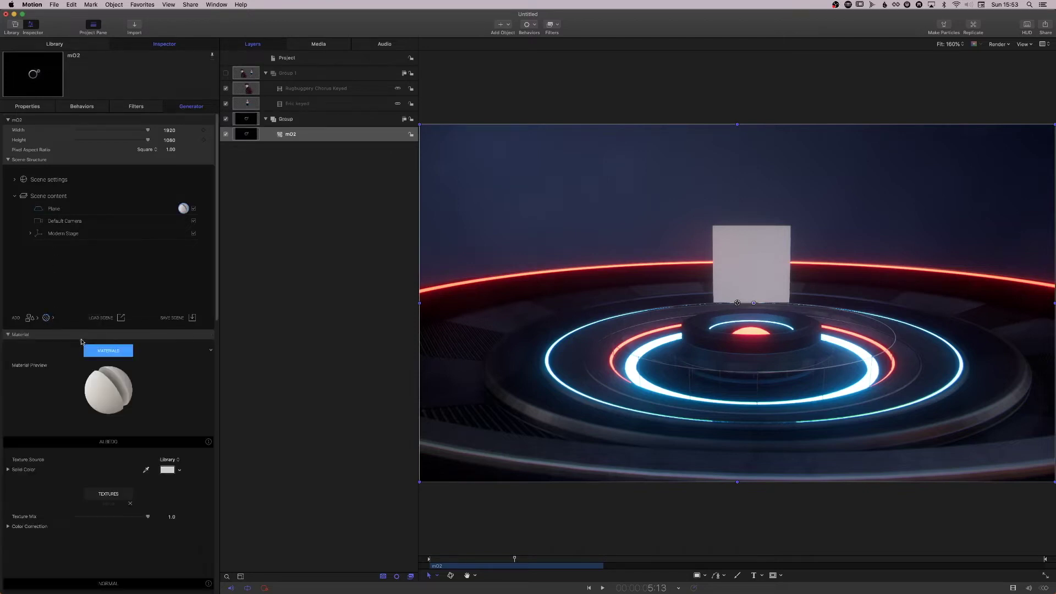
scroll(171, 255, down, 5)
click(170, 255)
click(178, 264)
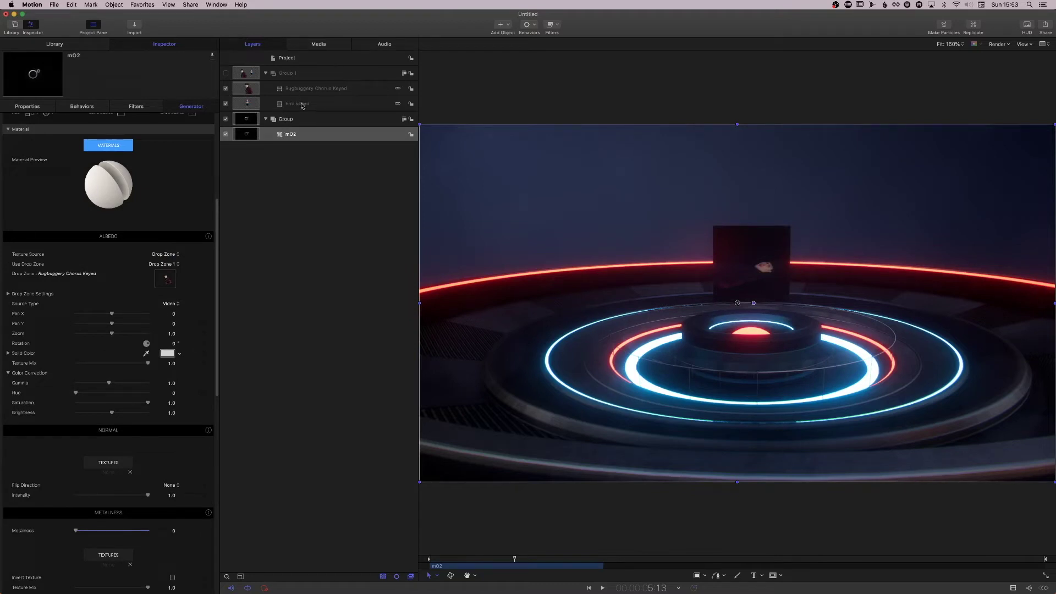
drag(301, 104, 170, 284)
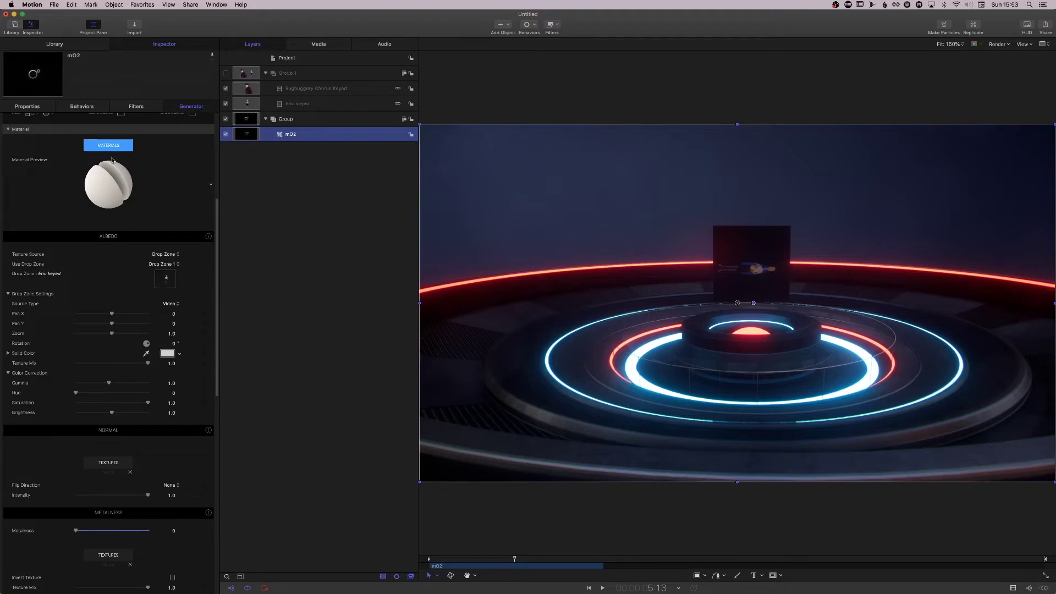
drag(217, 202, 218, 137)
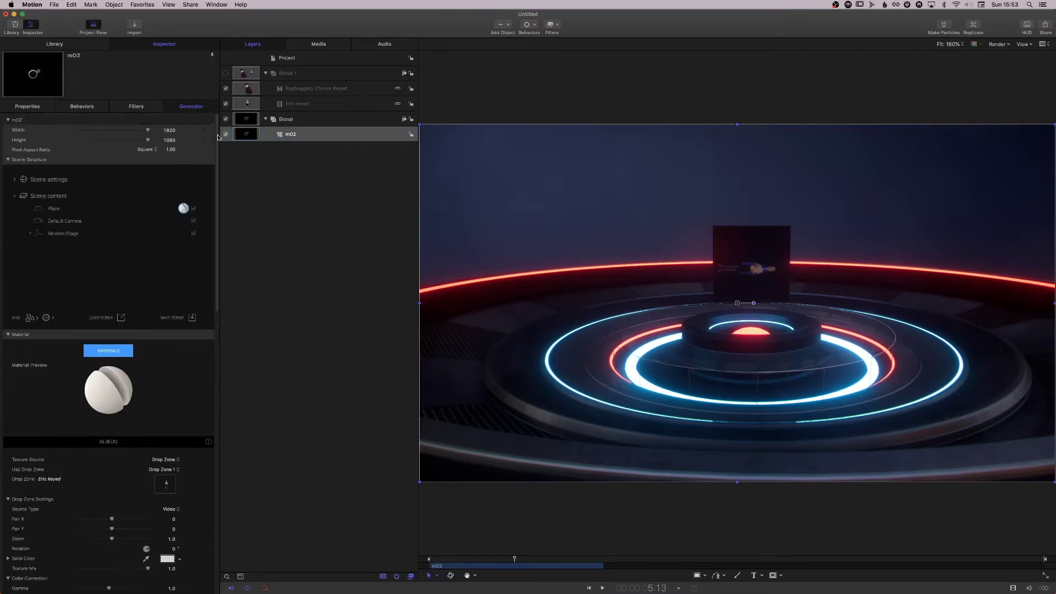
Step: Bring the Default Camera in to about Position Z 5.15, then select the Plane
click(67, 221)
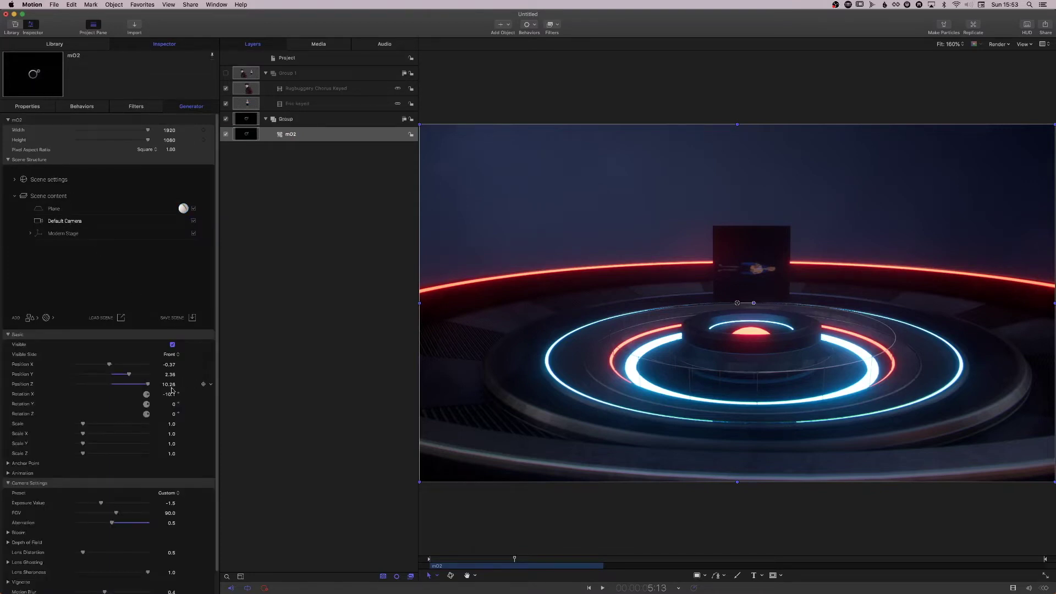
drag(171, 389, 141, 389)
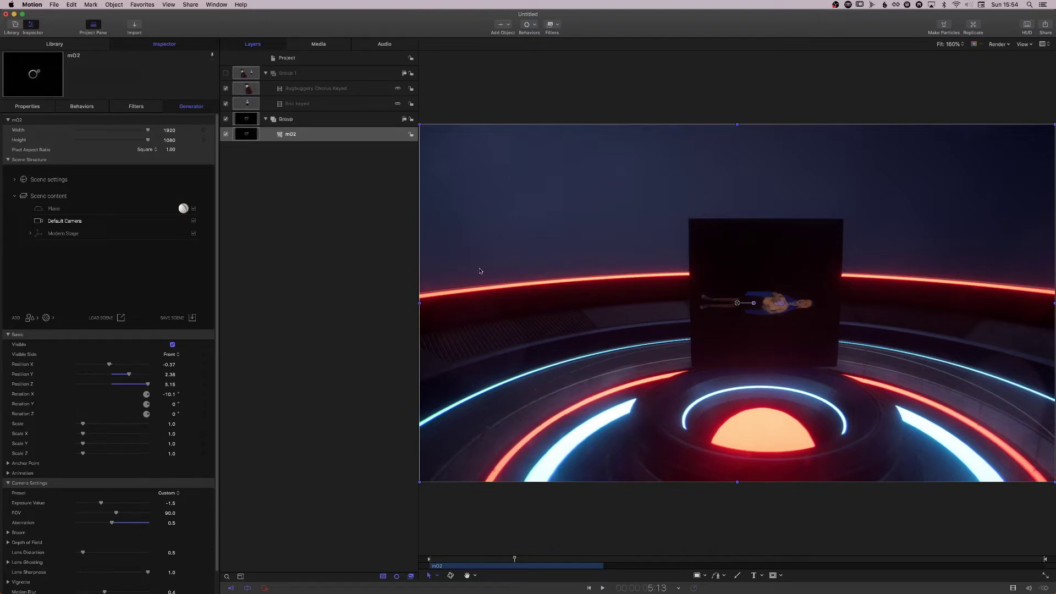
click(57, 209)
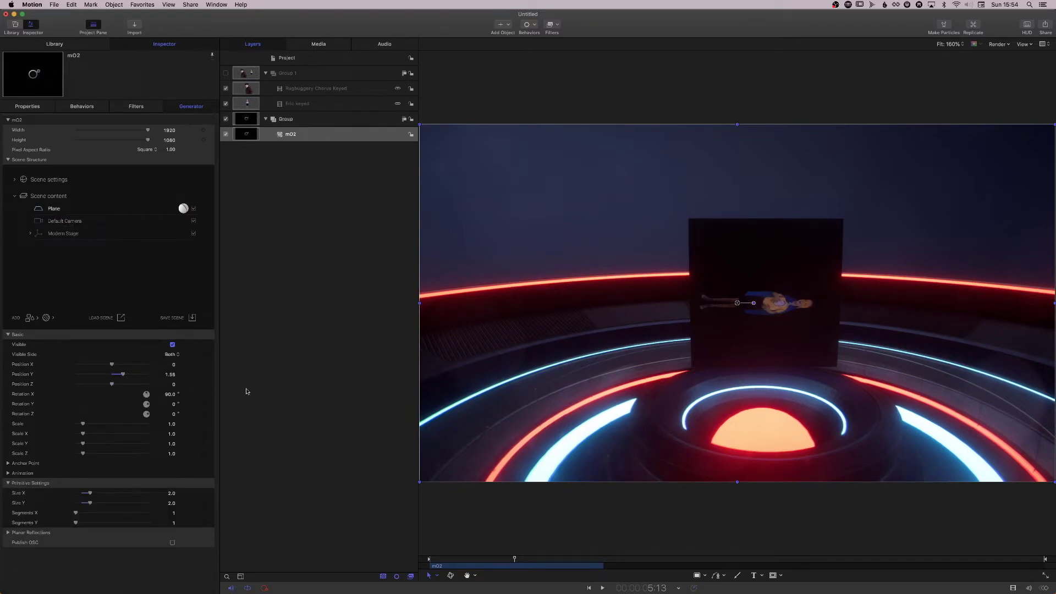
Step: Set the plane's Scale X to 1.6 and start entering a new Scale Y value
click(171, 433)
text(1.6)
key(Return)
click(174, 447)
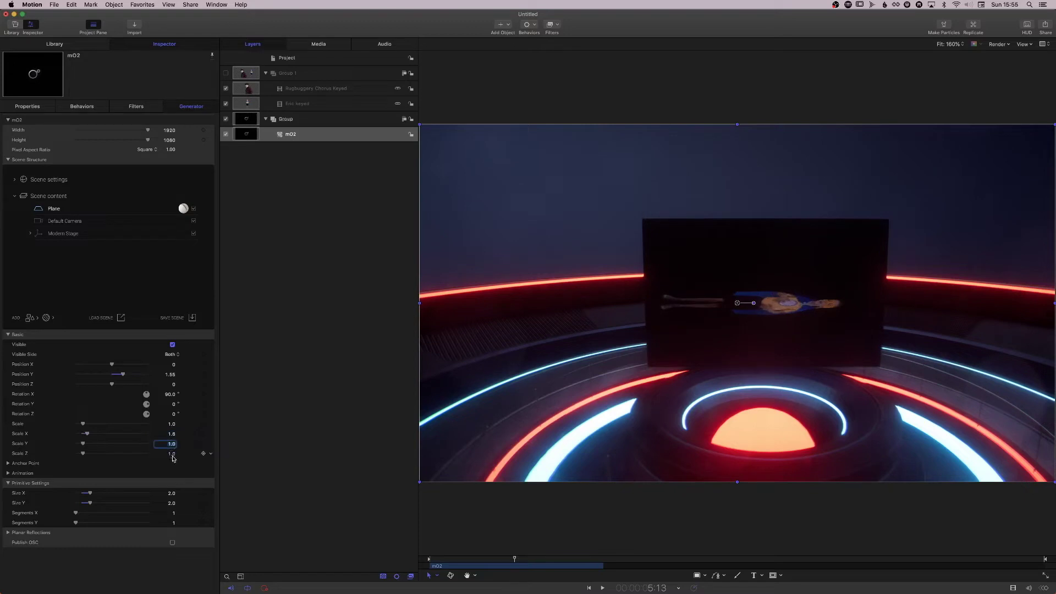
text(0.9)
Step: Set the material's Drop Zone texture Rotation to -90° so the boy stands upright
click(183, 208)
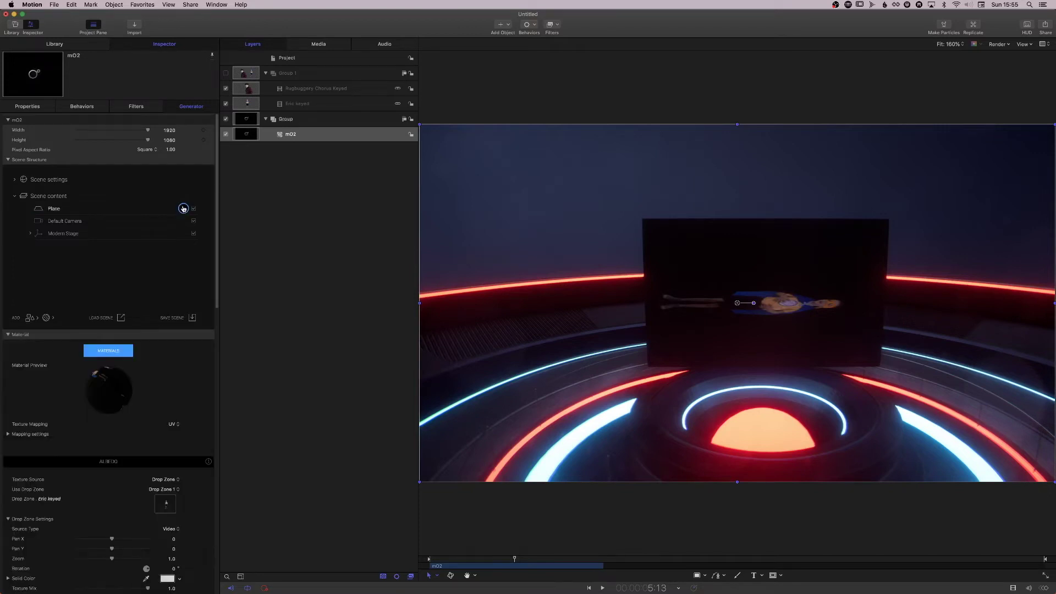
drag(218, 227, 218, 340)
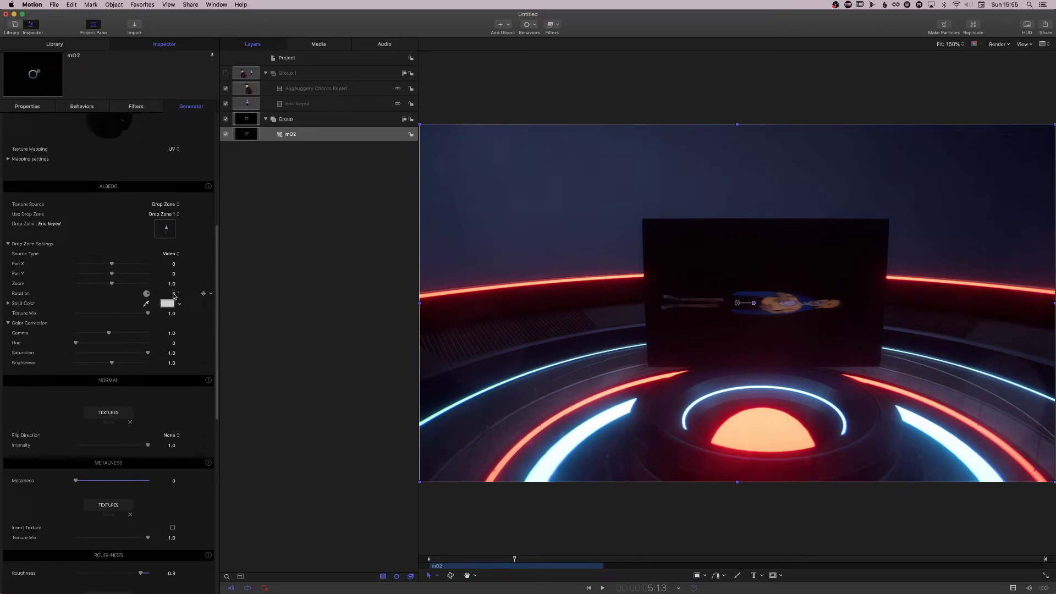
click(174, 294)
text(-90)
key(Return)
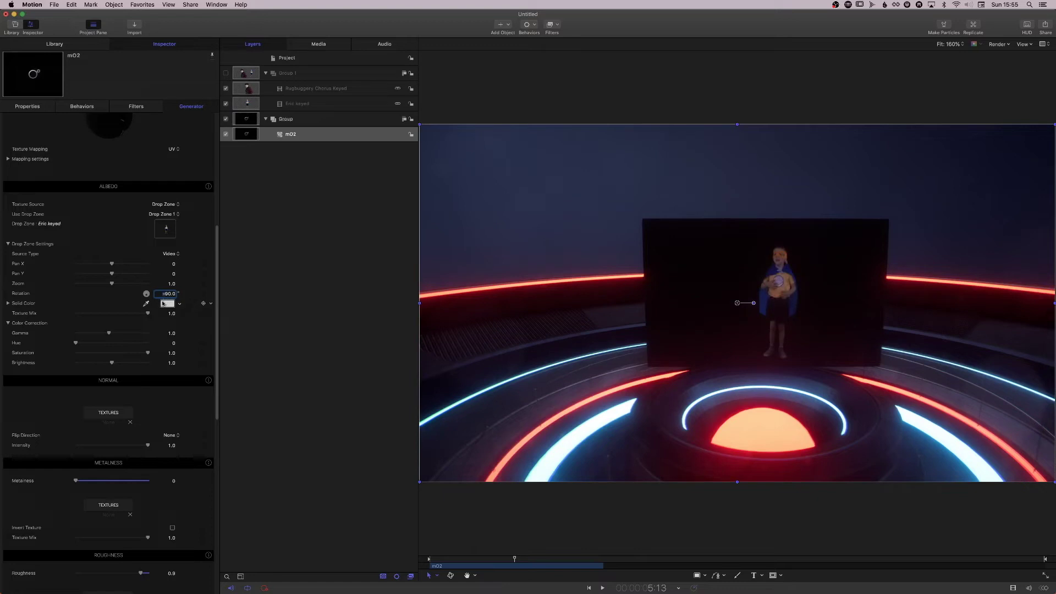
scroll(209, 342, down, 10)
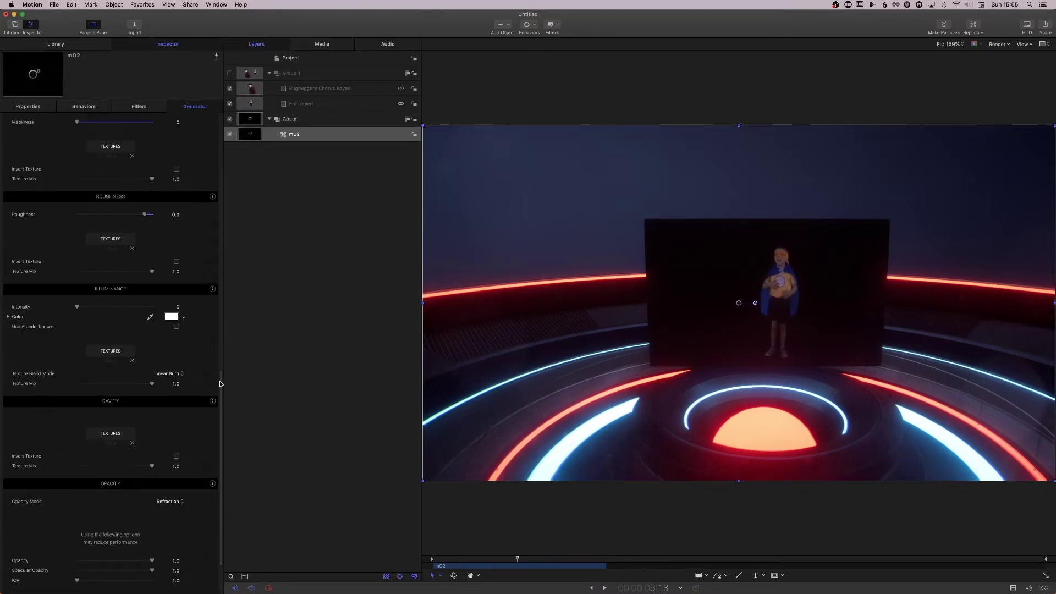
Step: Set the material's Opacity Mode to Alpha Cutout and enable Use Albedo Alpha
scroll(150, 436, down, 5)
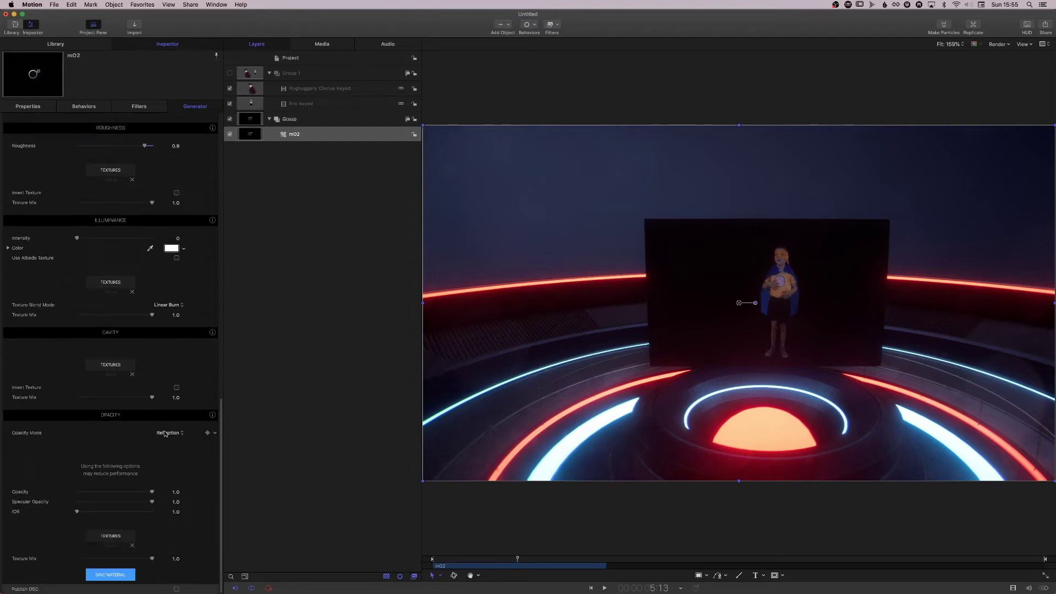
click(165, 434)
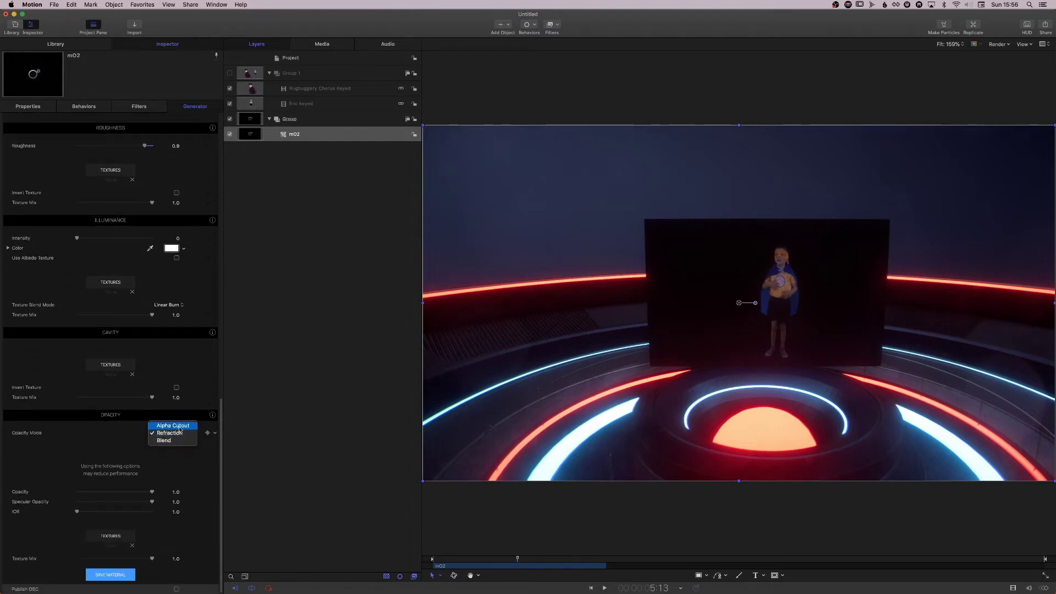
click(179, 427)
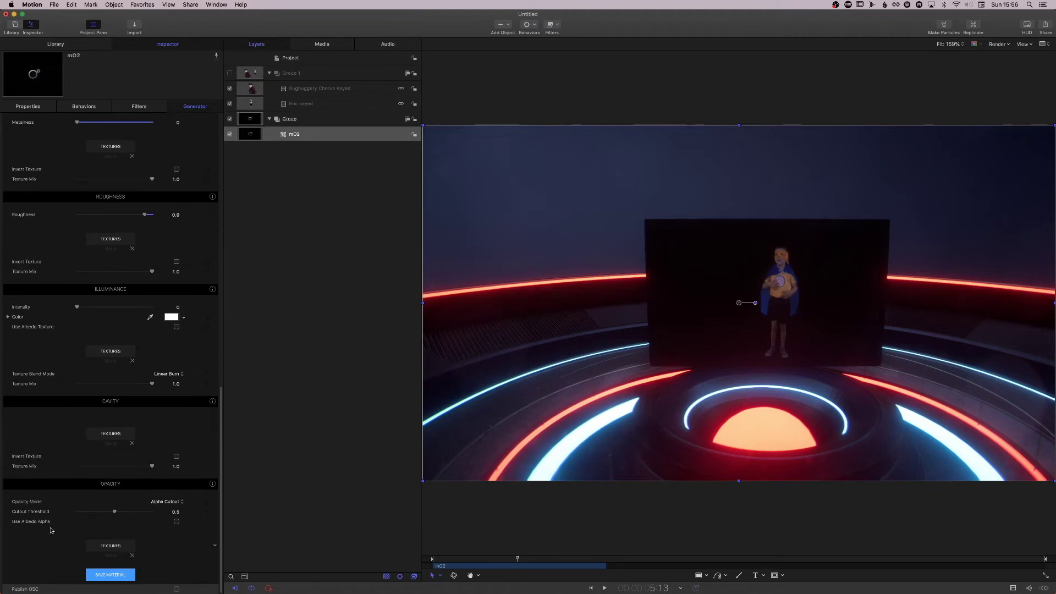
scroll(182, 534, up, 2)
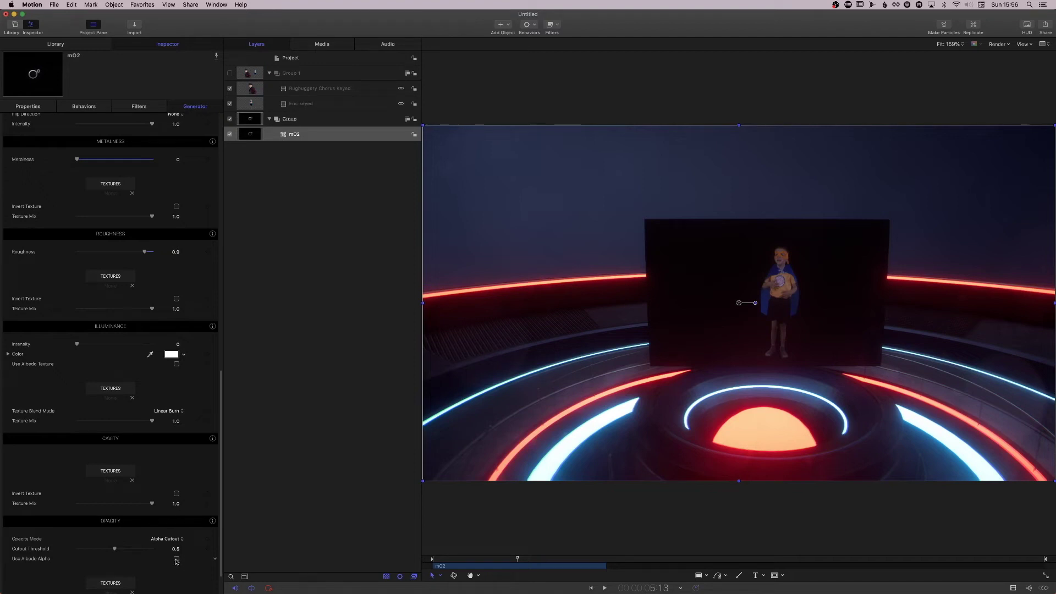
click(176, 559)
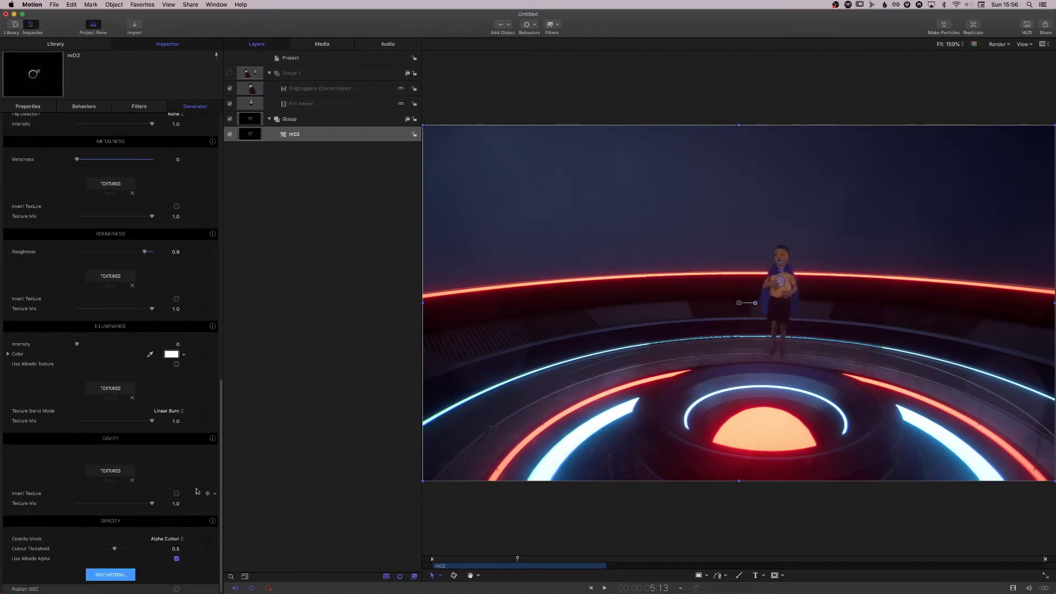
scroll(195, 489, up, 15)
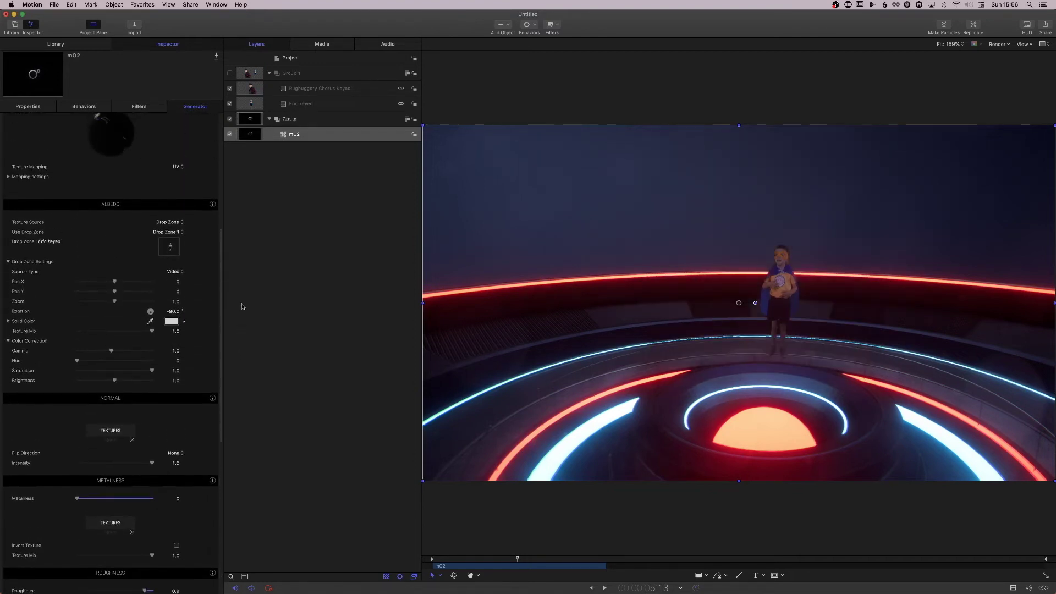
Step: Select the Plane and drag its Scale up so the boy appears larger
scroll(220, 275, up, 3)
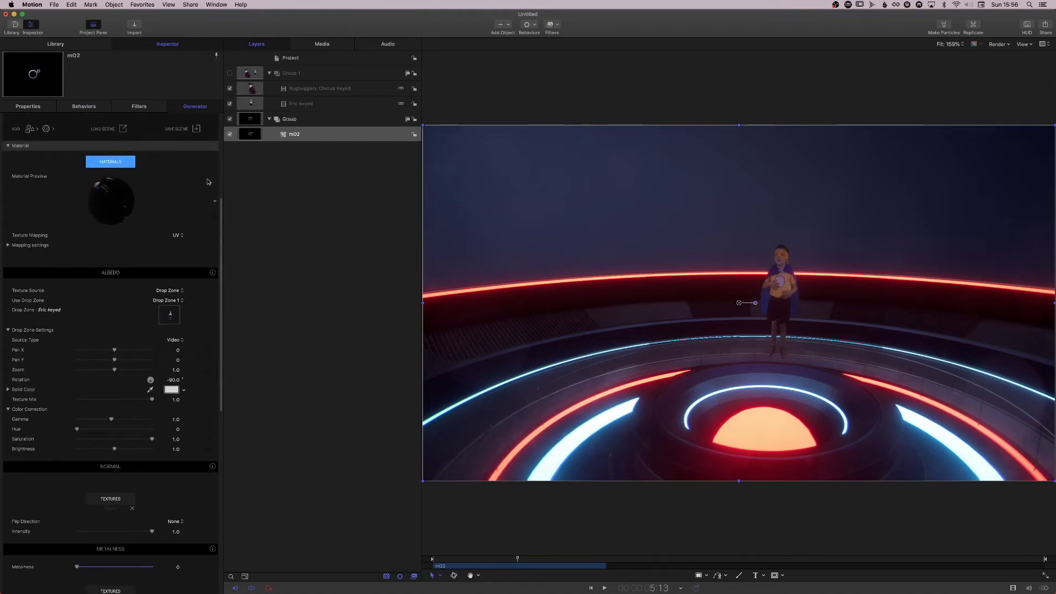
scroll(214, 190, up, 6)
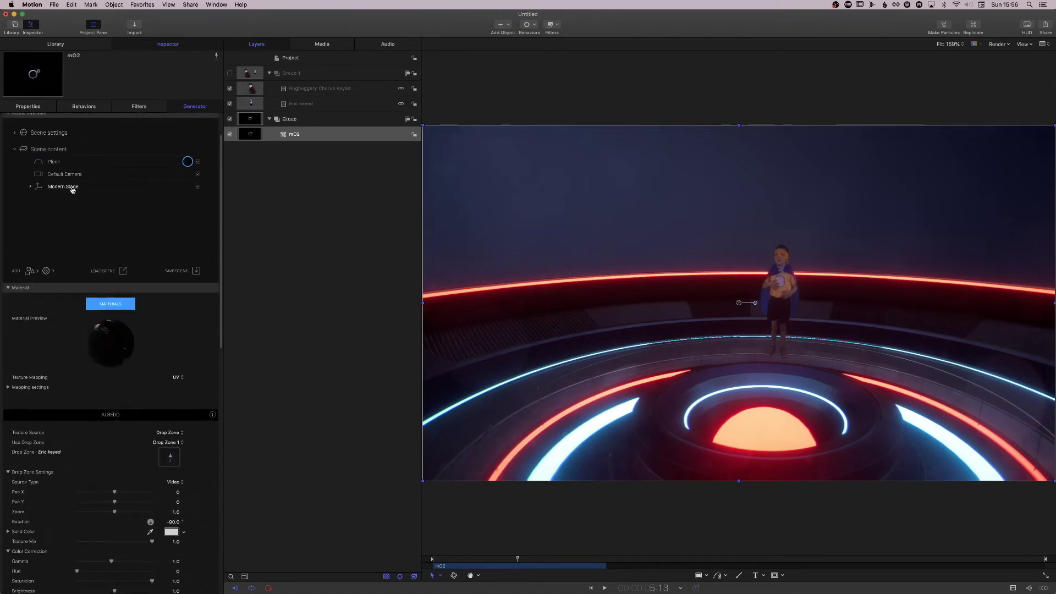
click(53, 162)
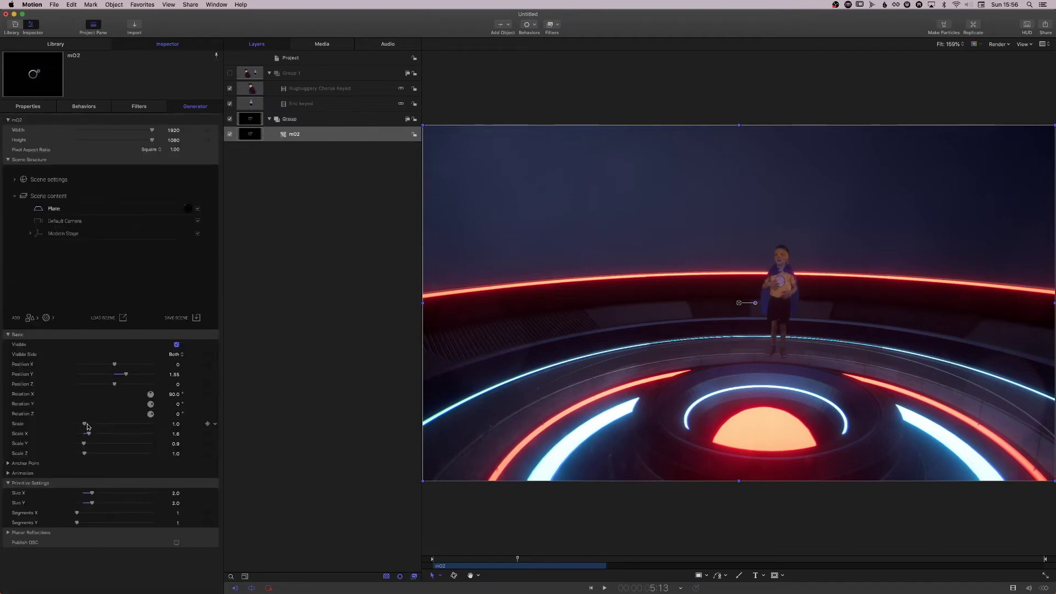
mouse_move(85, 424)
mouse_down()
mouse_move(104, 425)
mouse_move(96, 423)
mouse_up()
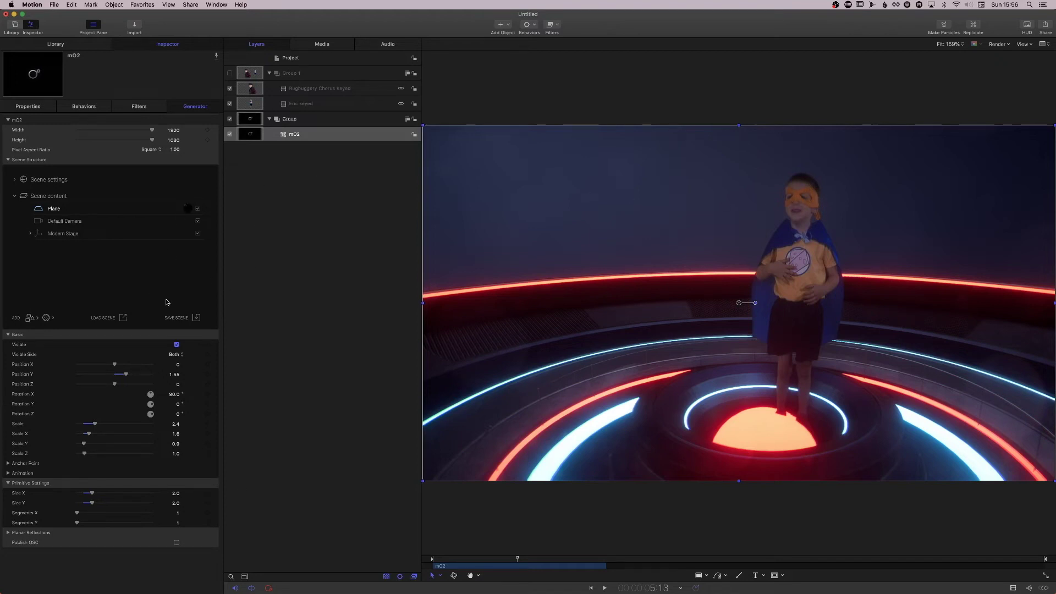
Step: Raise the material's Albedo Color Correction Brightness to about 1.38
click(189, 208)
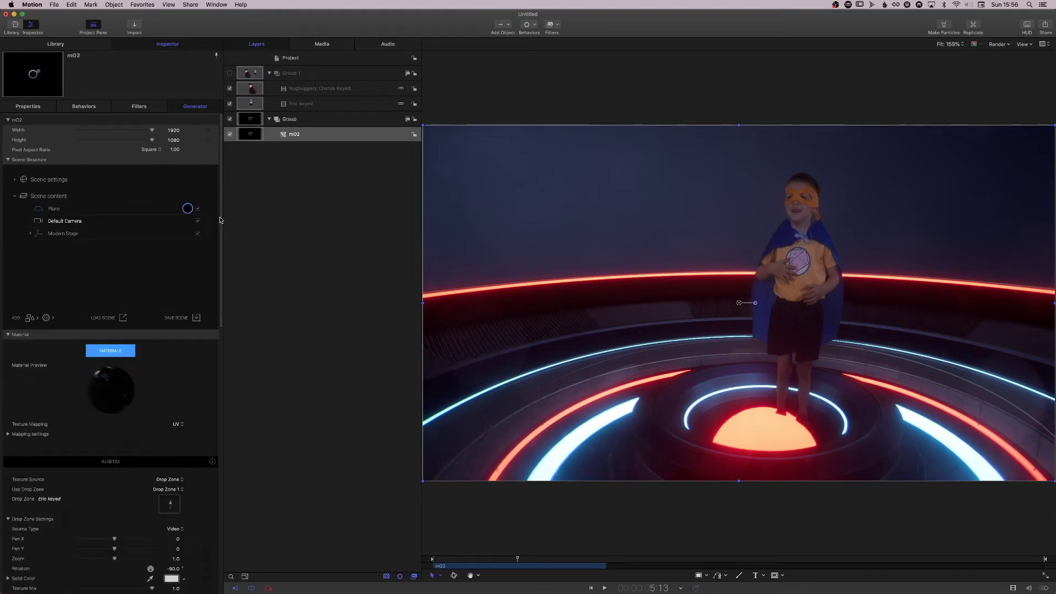
drag(219, 224, 221, 320)
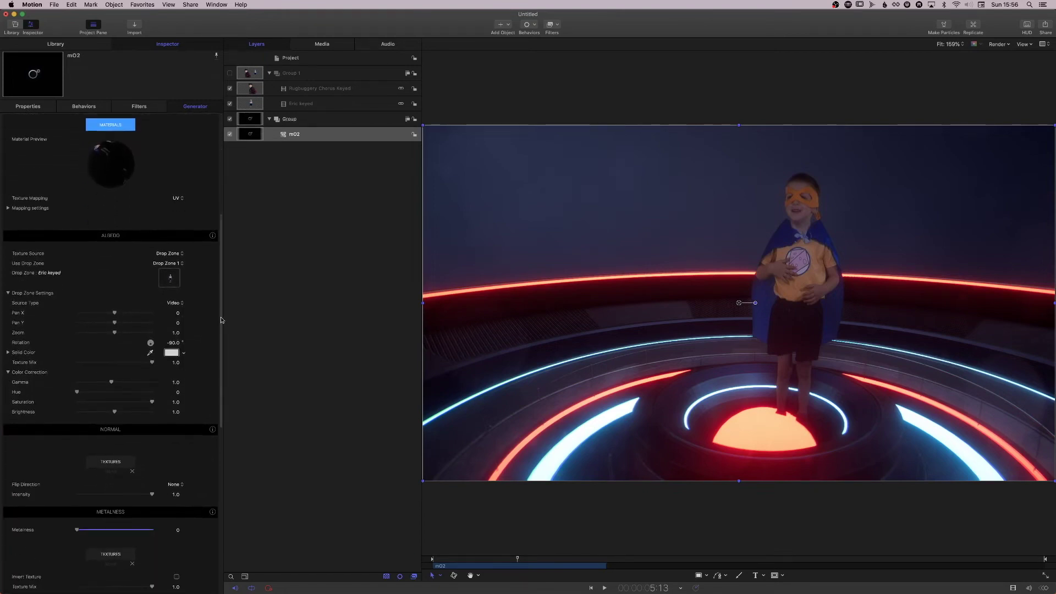
drag(114, 412, 129, 413)
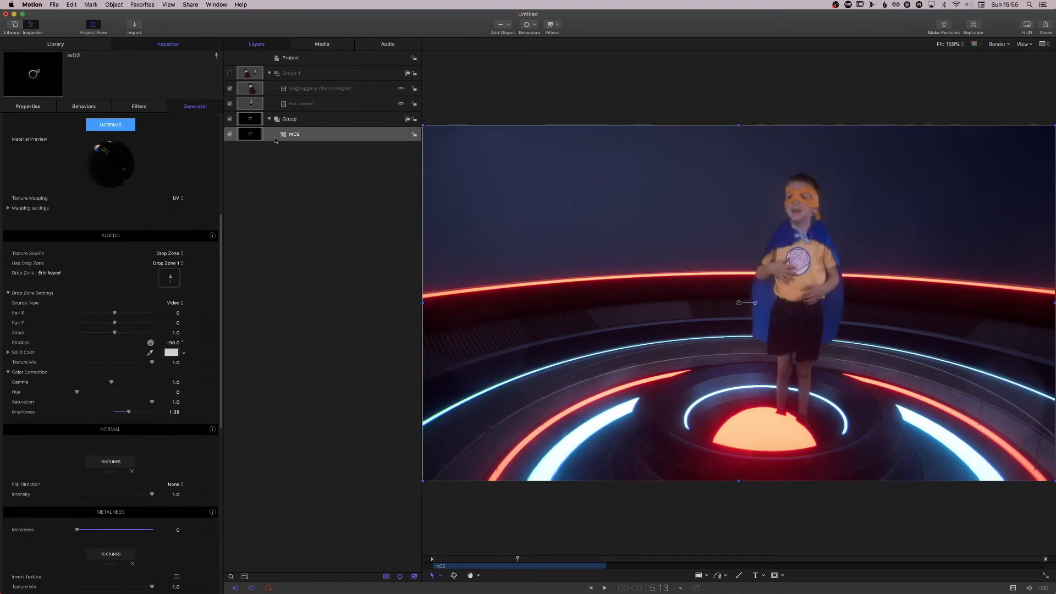
drag(221, 228, 220, 128)
Step: Reframe the Default Camera's Position X/Z and Rotation X/Y, undoing three test moves
click(65, 221)
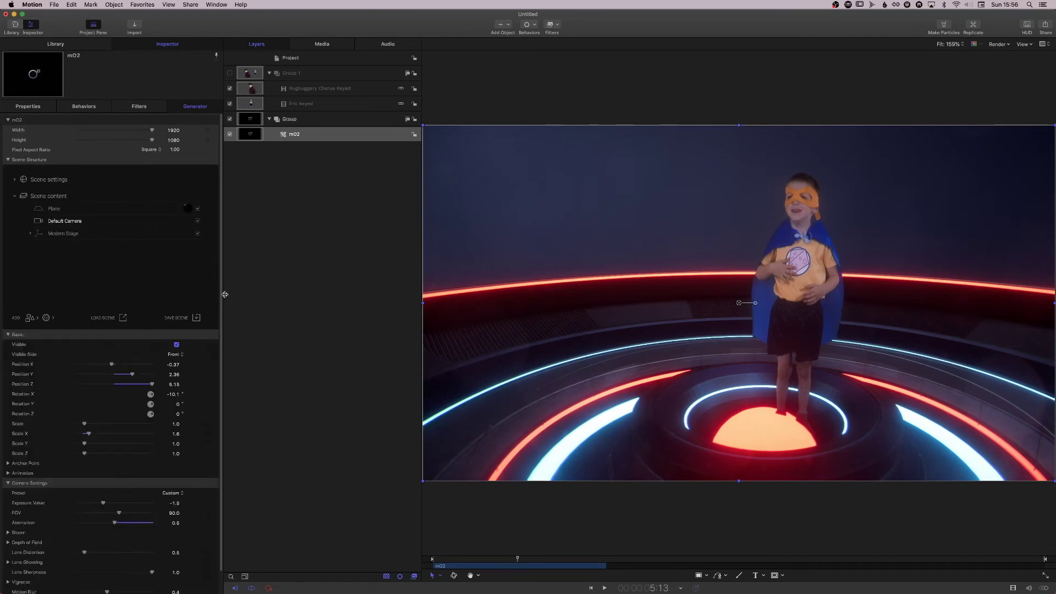
scroll(222, 300, down, 1)
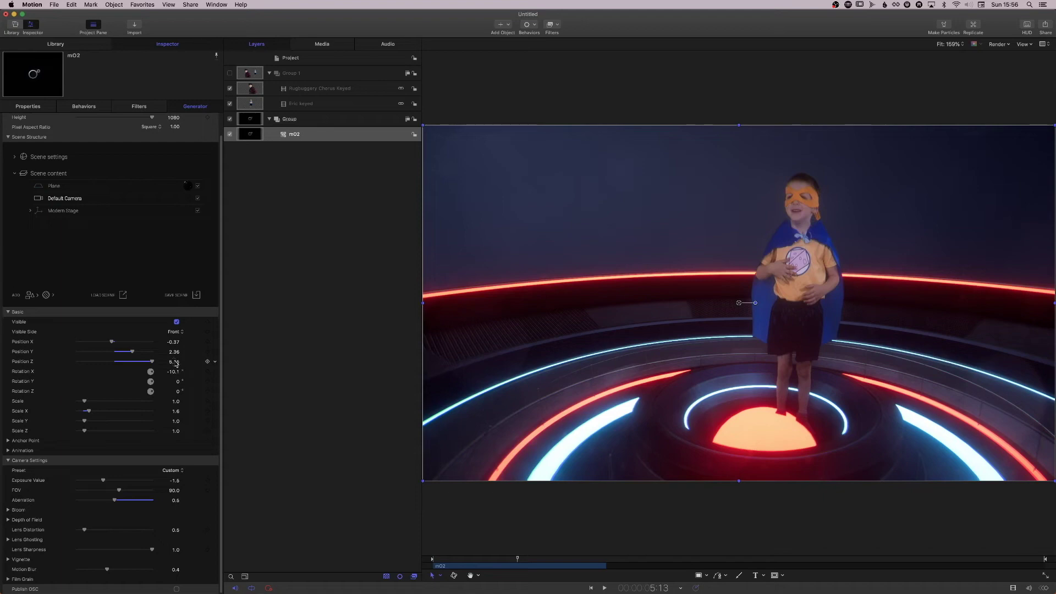
mouse_move(176, 363)
mouse_down()
mouse_move(161, 360)
mouse_move(173, 341)
mouse_move(185, 353)
mouse_up()
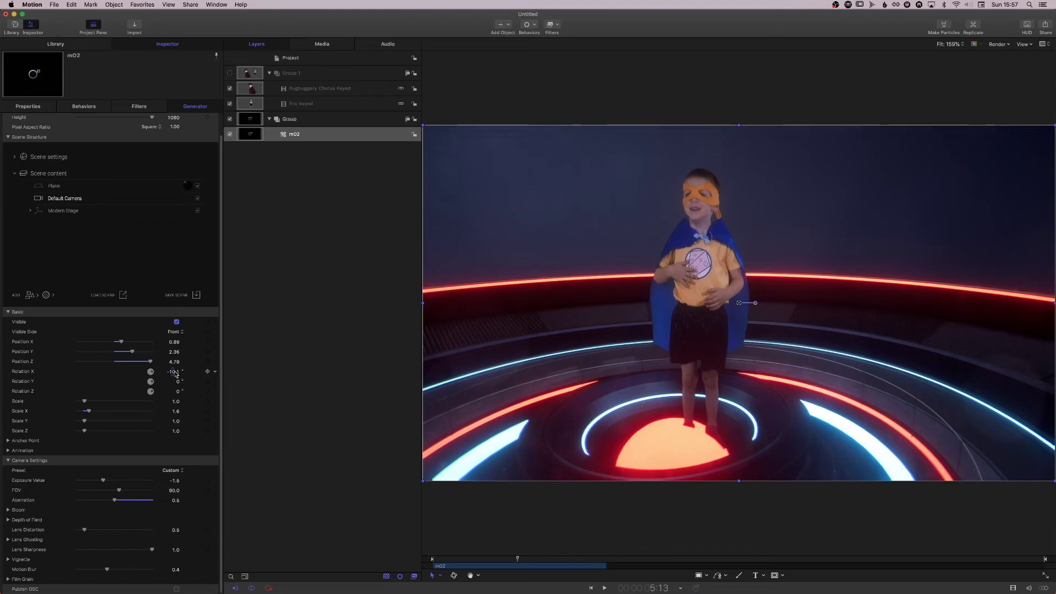
mouse_move(176, 373)
mouse_down()
mouse_move(180, 382)
mouse_move(174, 371)
mouse_move(175, 384)
mouse_move(165, 383)
mouse_up()
drag(173, 342, 188, 337)
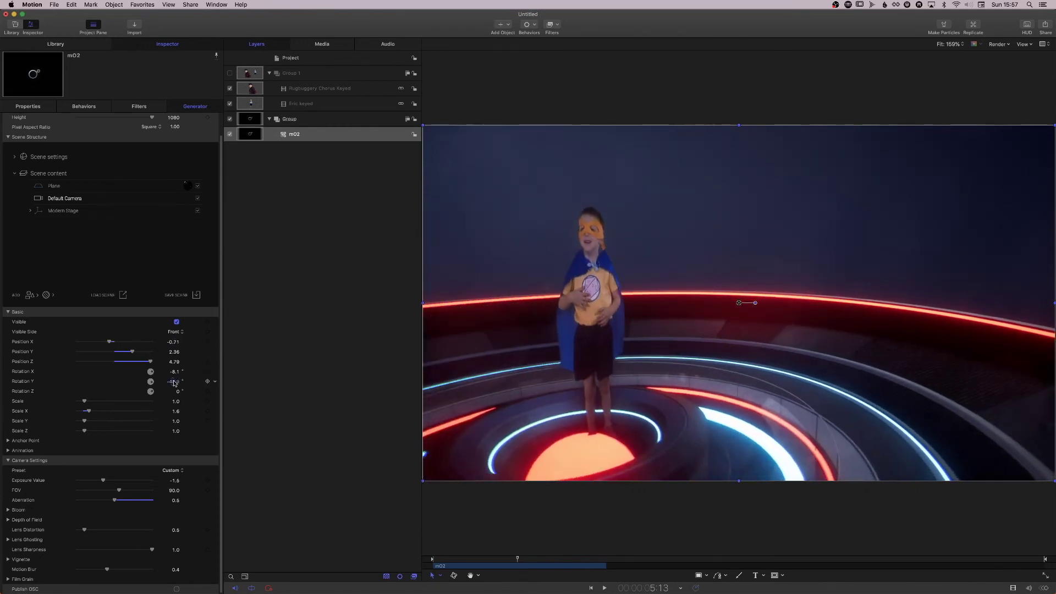
drag(171, 382, 165, 382)
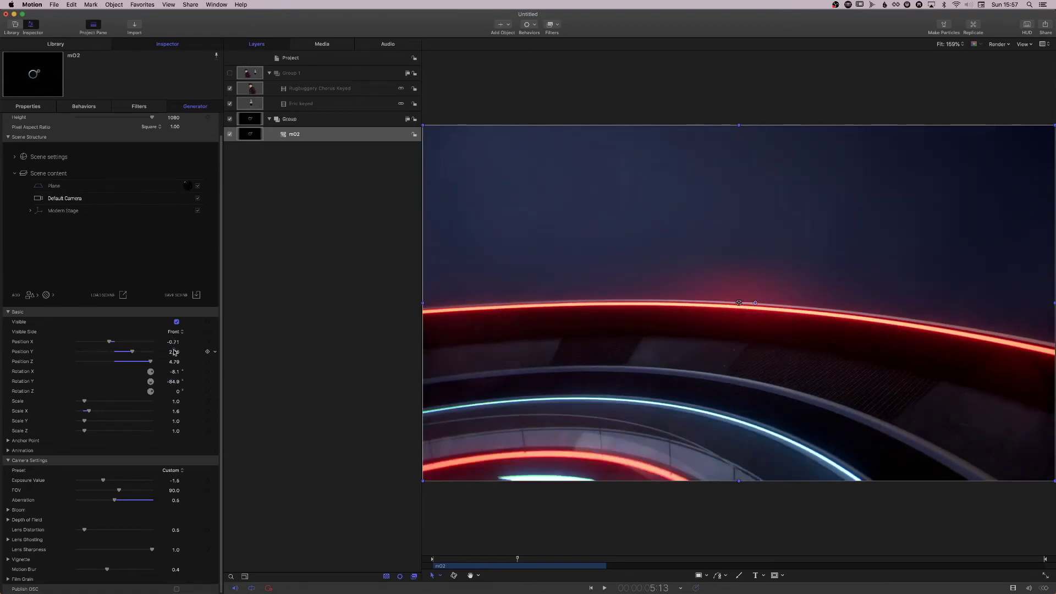
drag(172, 341, 123, 342)
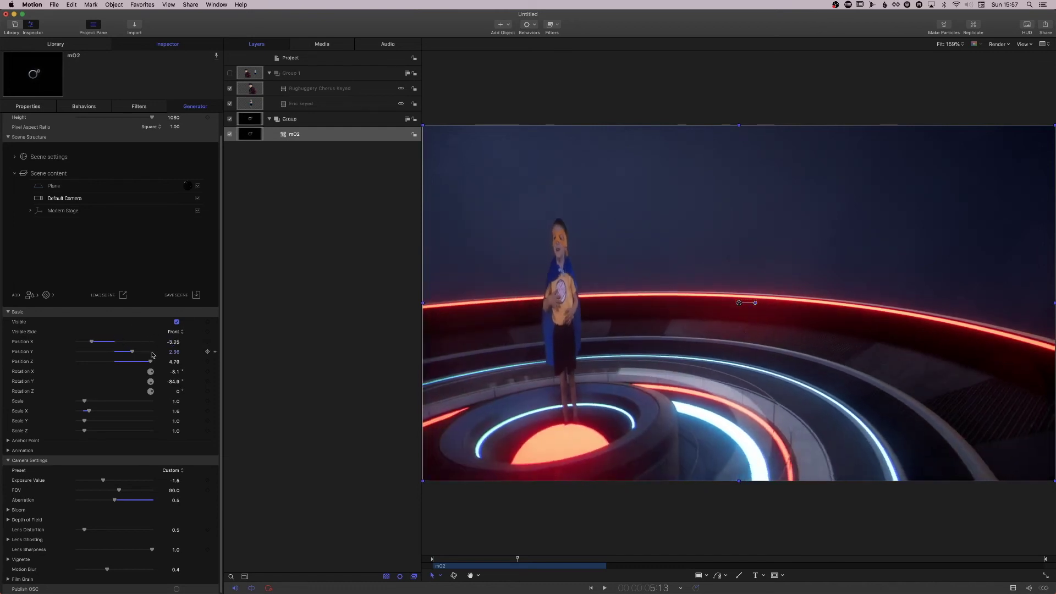
key(super+z)
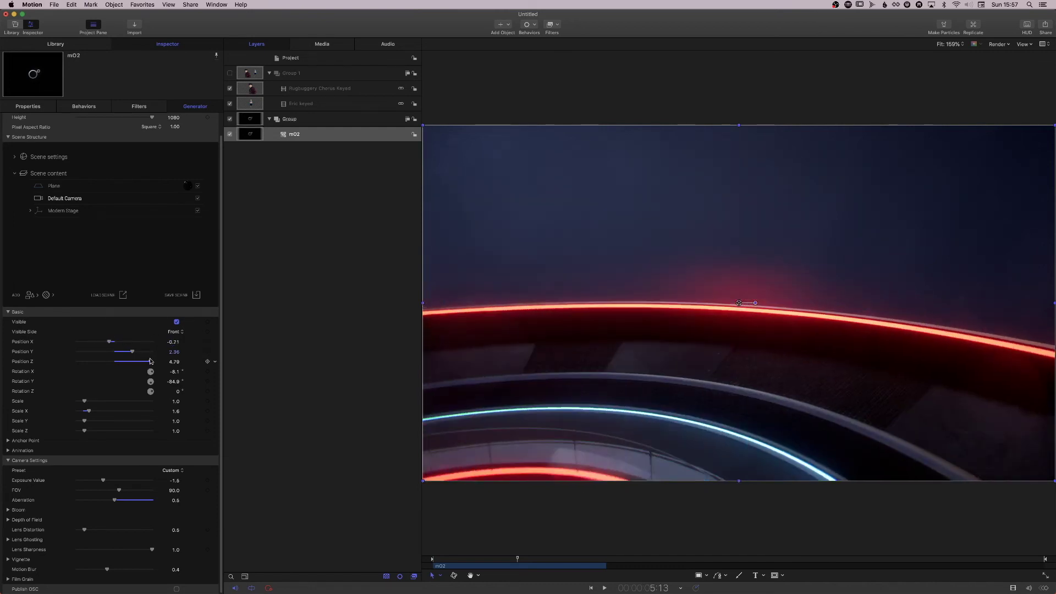
key(super+z)
key(super+z)
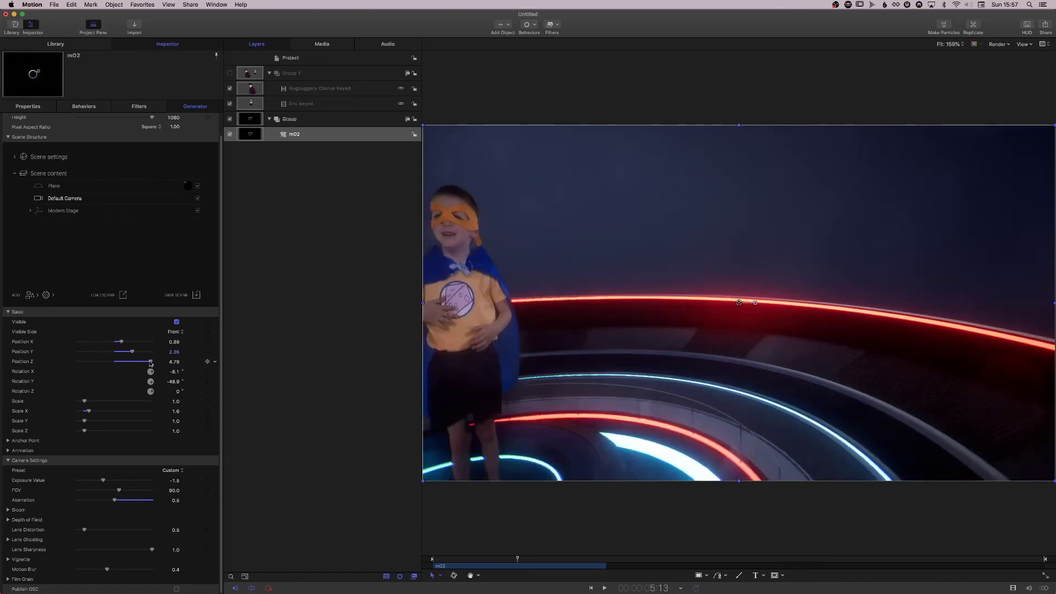
key(super+z)
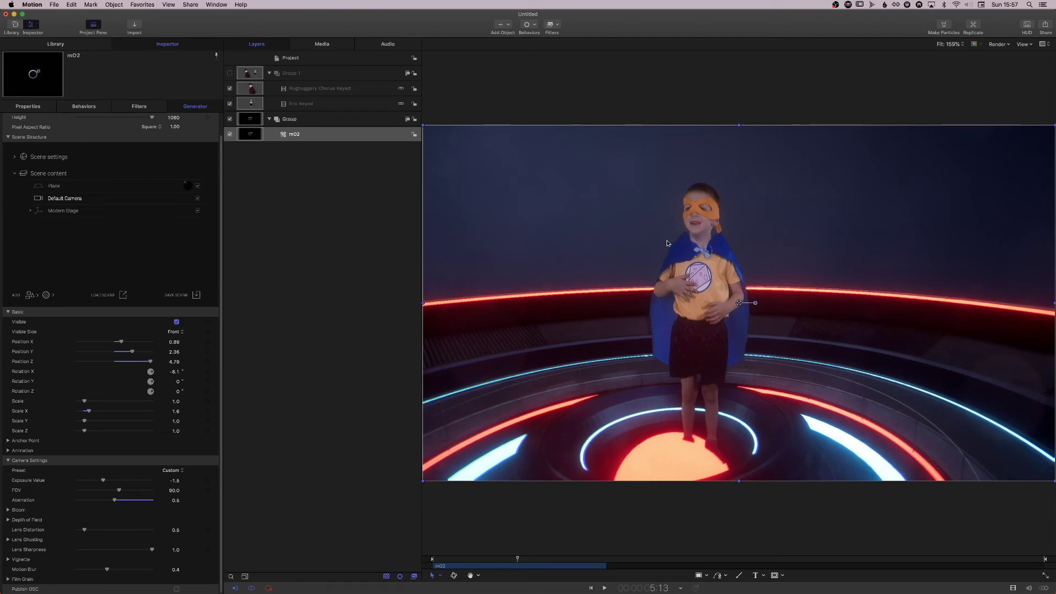
Step: Swap the plane's Drop Zone footage to Rugbuggery Chorus Keyed and adjust camera Position Z to frame him
click(230, 103)
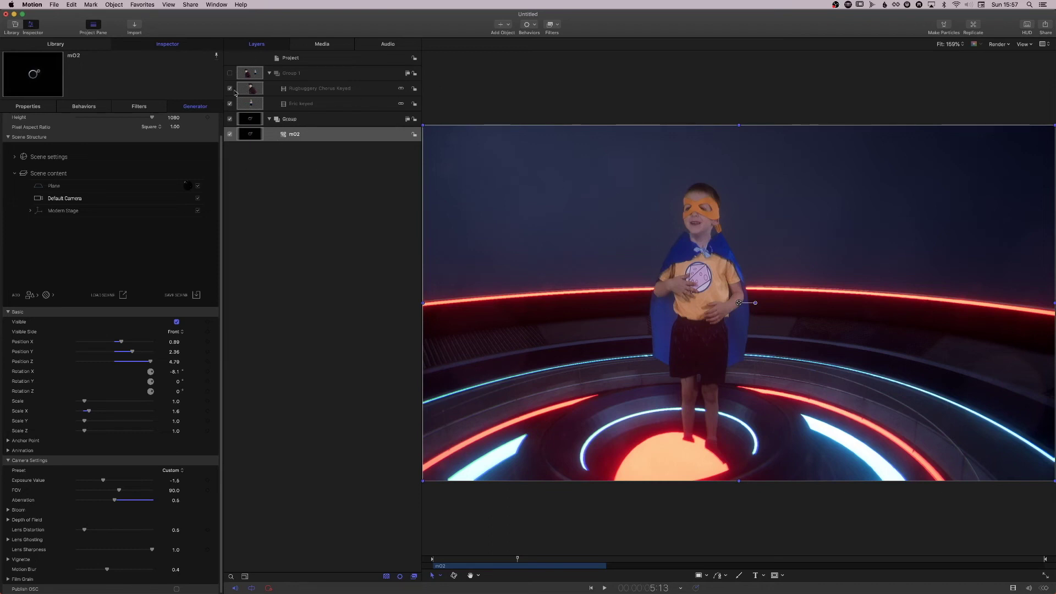
click(185, 189)
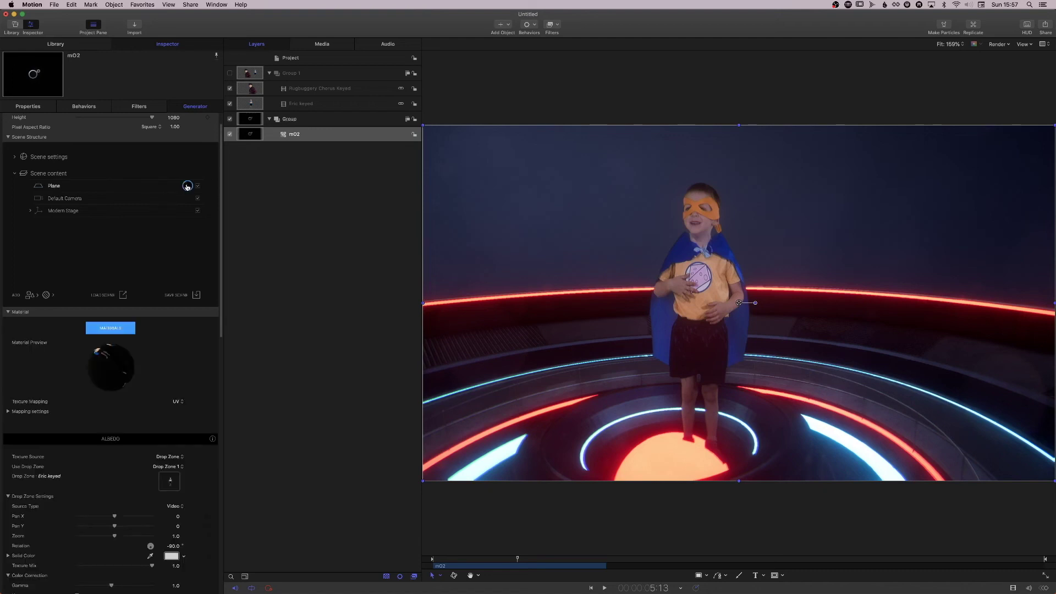
click(300, 134)
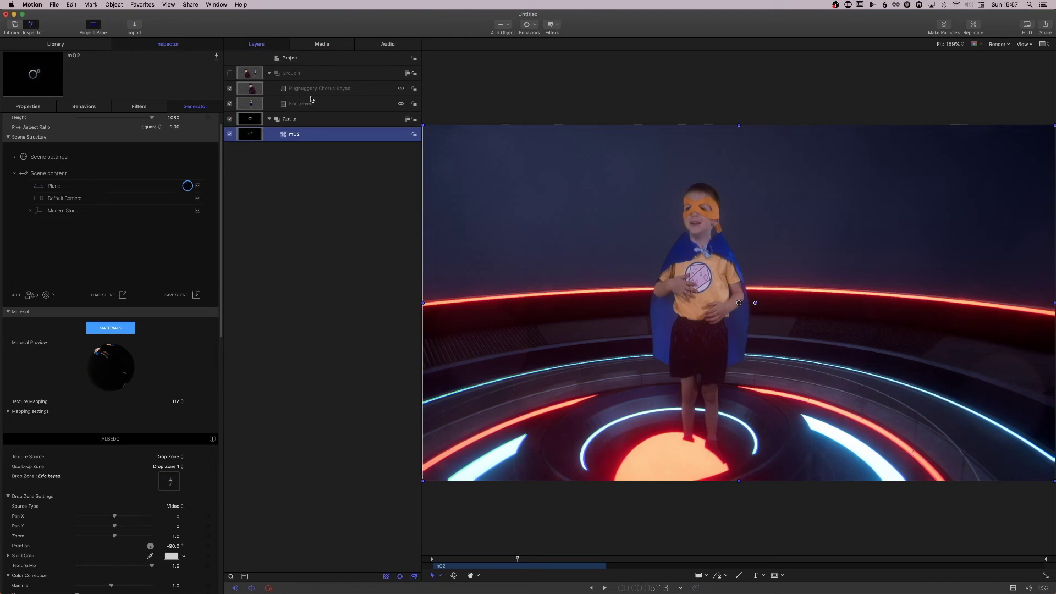
drag(318, 89, 171, 482)
mouse_move(187, 494)
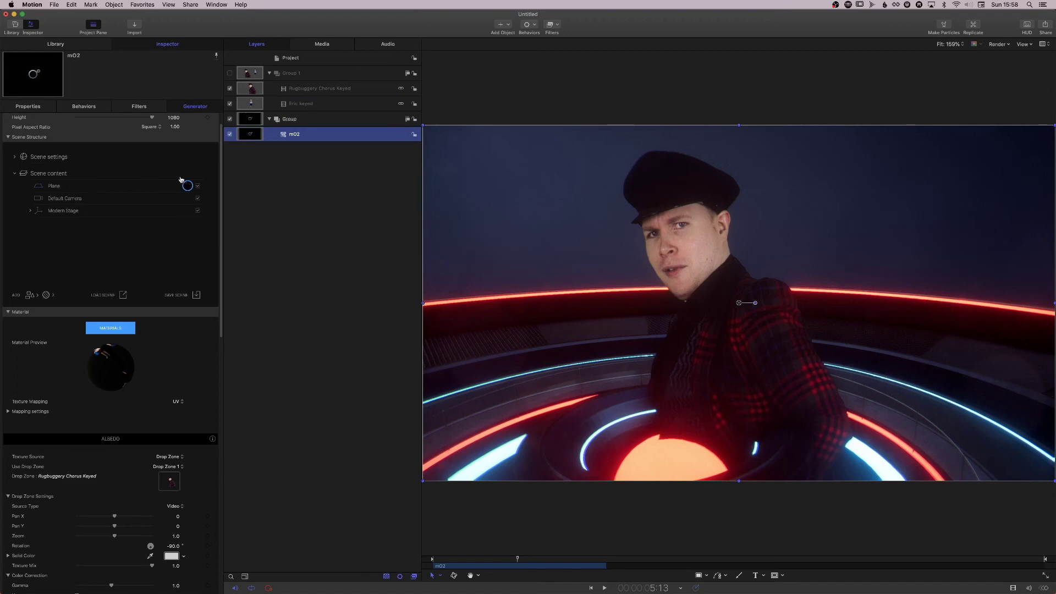
click(64, 198)
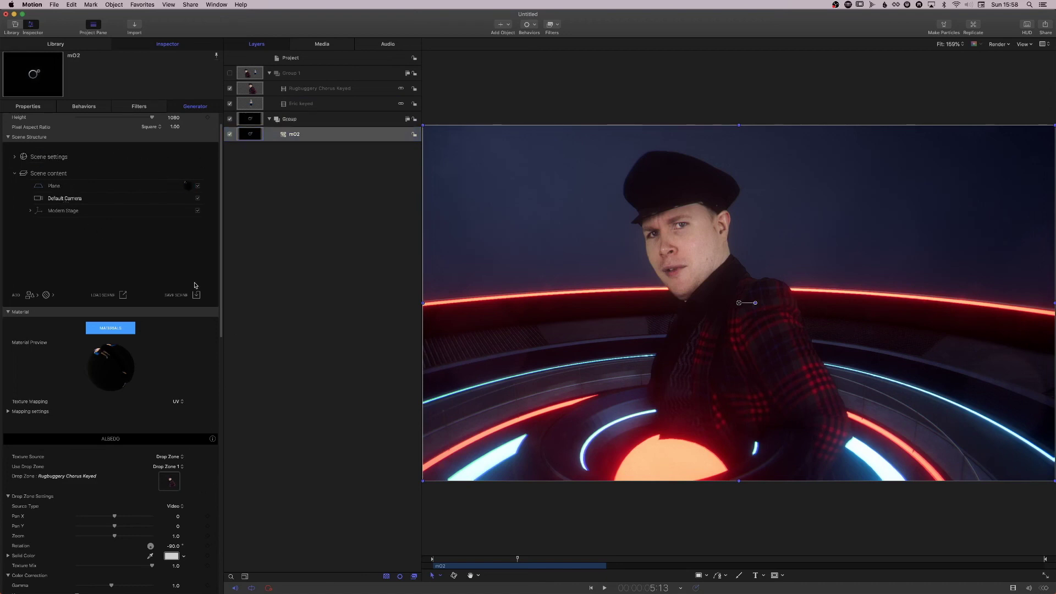
drag(174, 361, 173, 341)
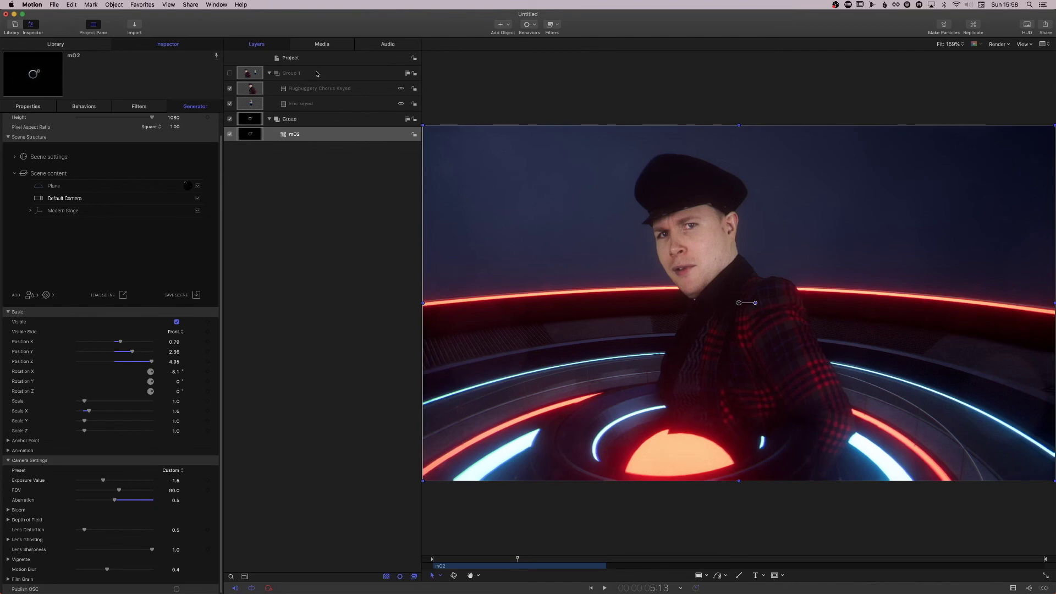
Step: Undo the camera change and the footage swap, restoring the Eric keyed clip on the plane
key(super+z)
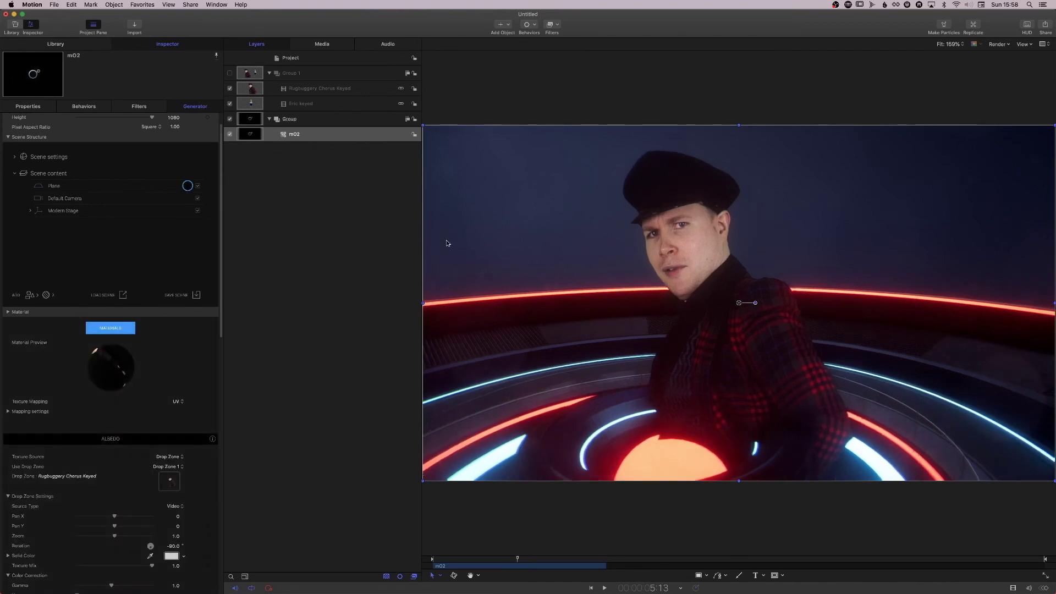
key(super+z)
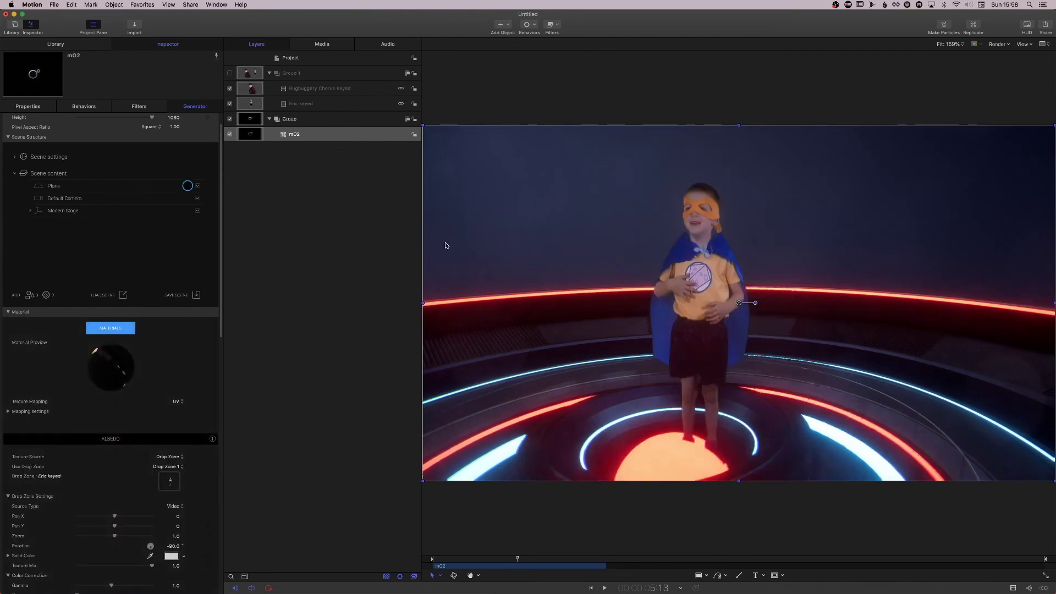